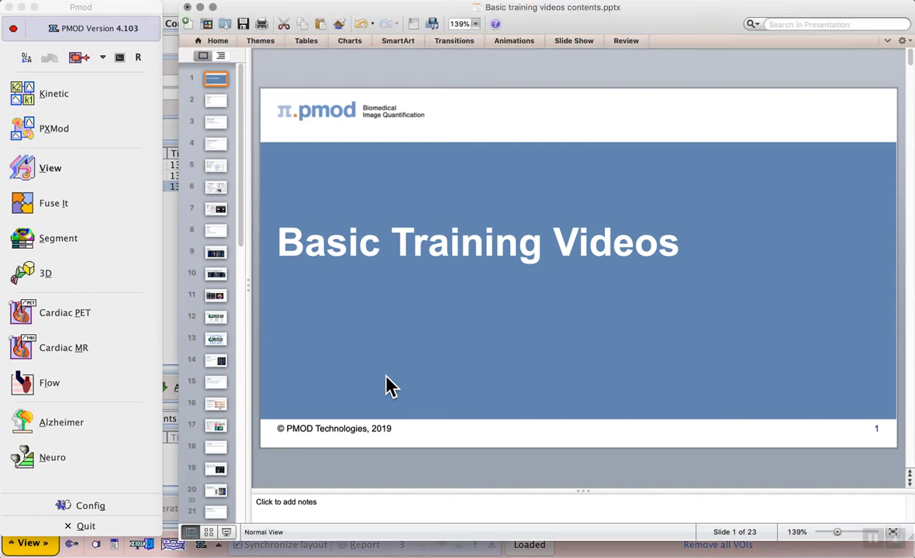
Step: Present slides 15 and 16 on kinetic modeling and compartment structures, then open PMOD's View database window
{"action": "left_click", "coordinate": [216, 384]}
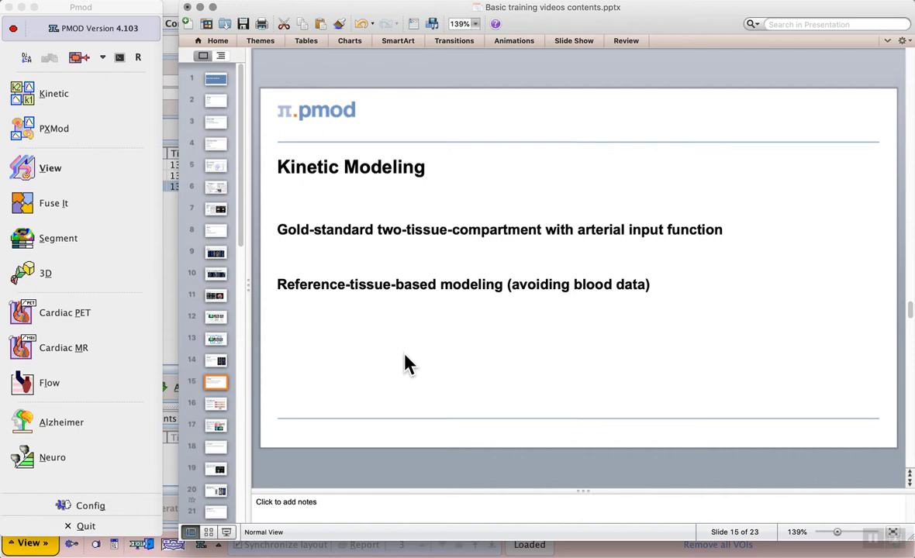
{"action": "left_click", "coordinate": [217, 406]}
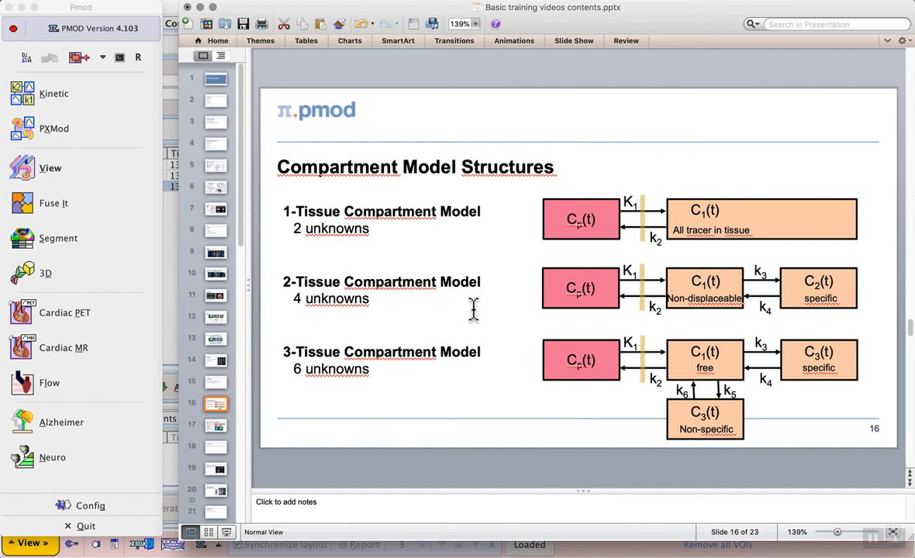
{"action": "left_click", "coordinate": [871, 537]}
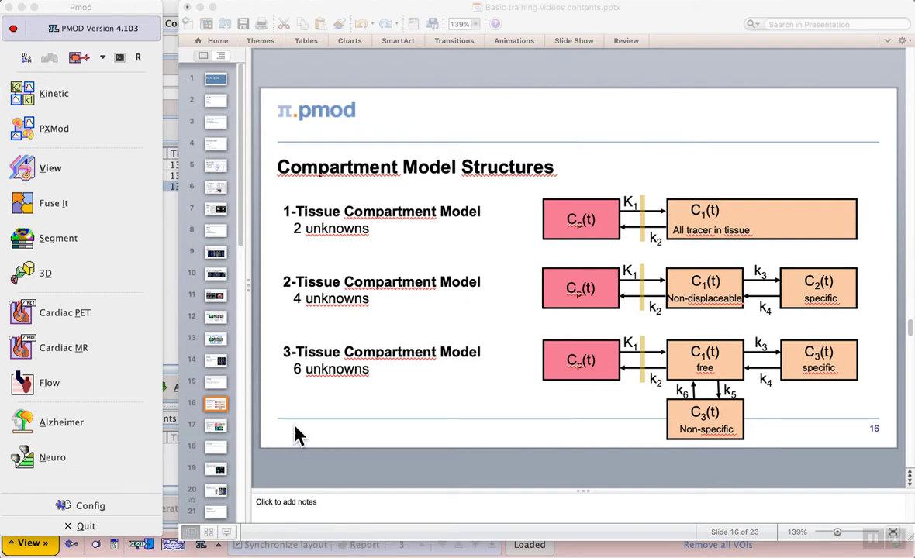
{"action": "left_click", "coordinate": [100, 178]}
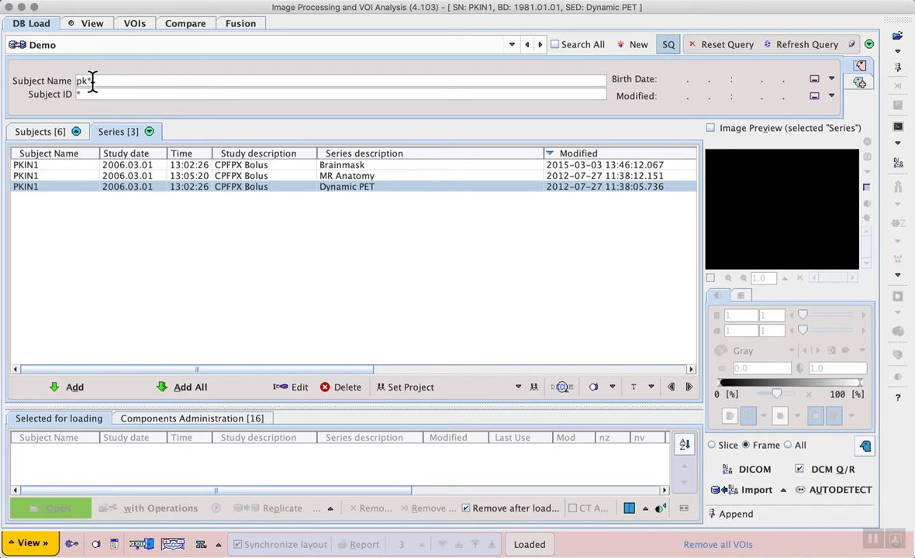
Step: Add subject PKIN1's Dynamic PET series from the Demo database and open it in the viewer
{"action": "left_click", "coordinate": [45, 134]}
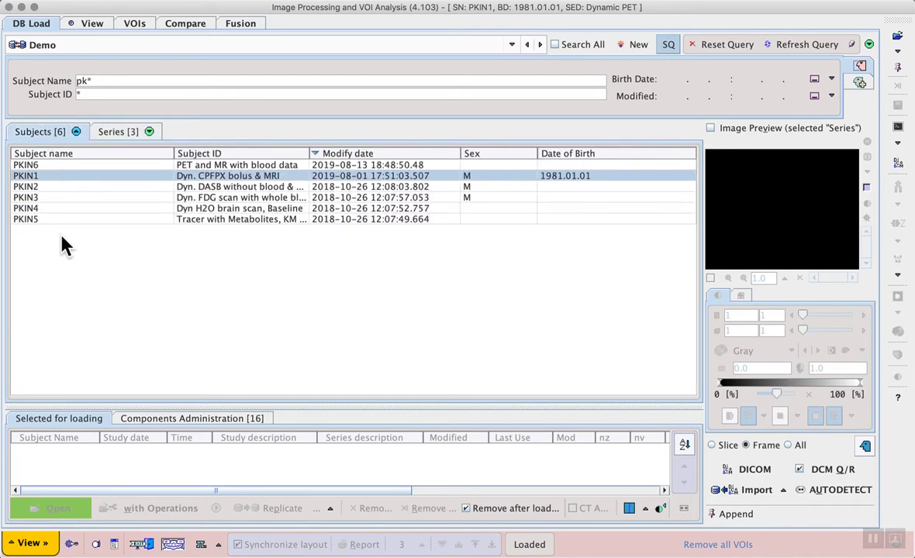
{"action": "left_click", "coordinate": [117, 131]}
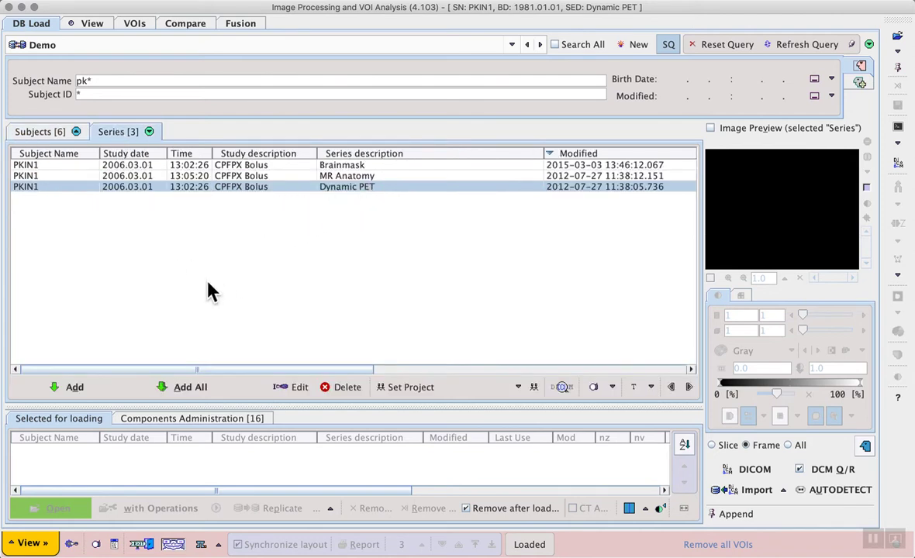
{"action": "left_click", "coordinate": [83, 385]}
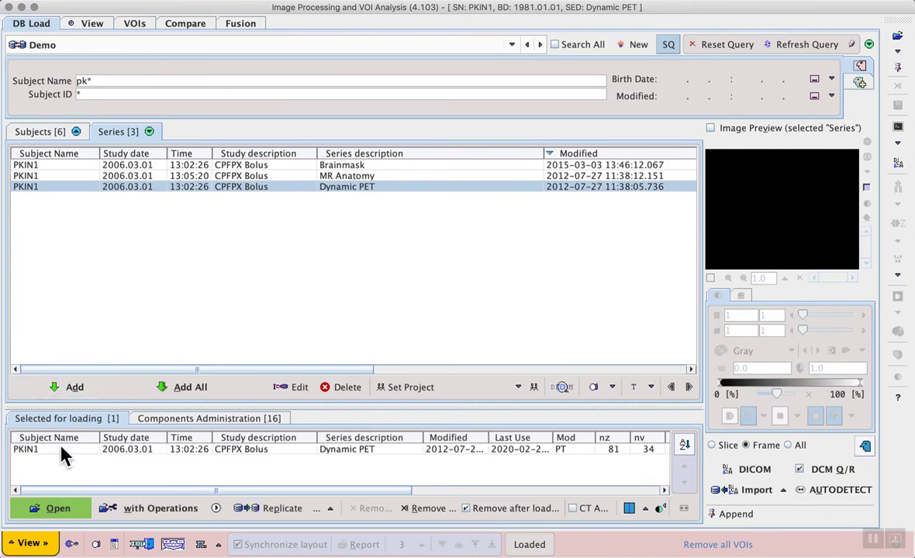
{"action": "left_click", "coordinate": [70, 512]}
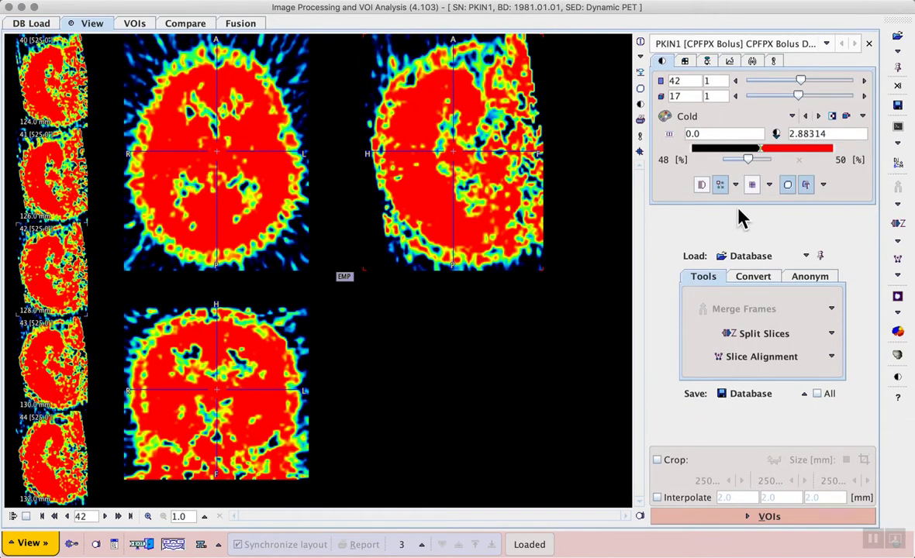
Step: Set the colour maximum to 30, move to a later frame, and show averaging for frames 1–34
{"action": "double_click", "coordinate": [828, 134]}
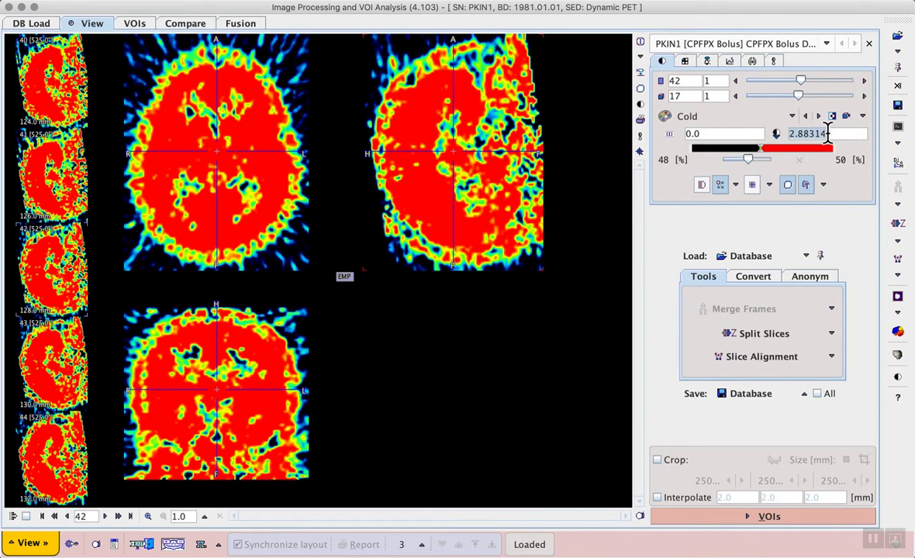
{"action": "type", "text": "30"}
{"action": "key", "text": "Return"}
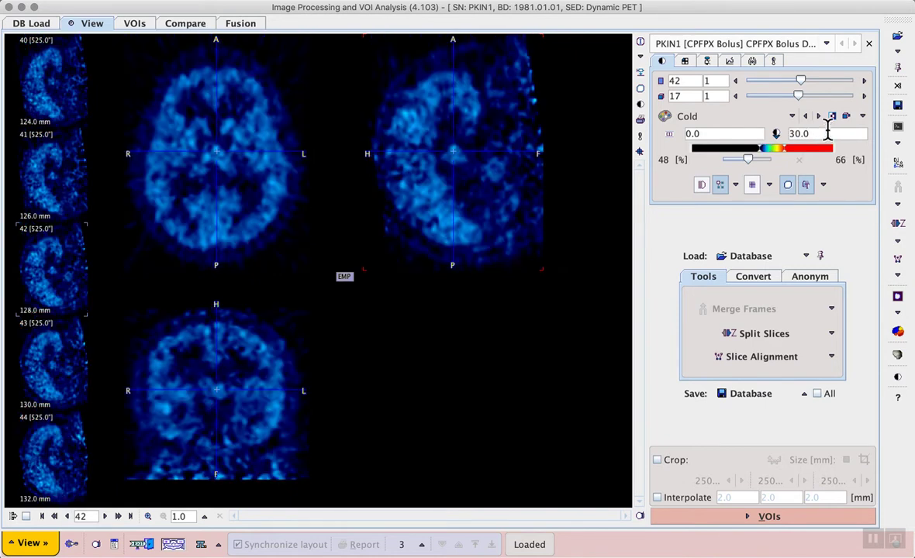
{"action": "mouse_move", "coordinate": [799, 95]}
{"action": "left_mouse_down"}
{"action": "mouse_move", "coordinate": [752, 96]}
{"action": "mouse_move", "coordinate": [836, 93]}
{"action": "mouse_move", "coordinate": [748, 94]}
{"action": "mouse_move", "coordinate": [861, 93]}
{"action": "mouse_move", "coordinate": [809, 94]}
{"action": "left_mouse_up"}
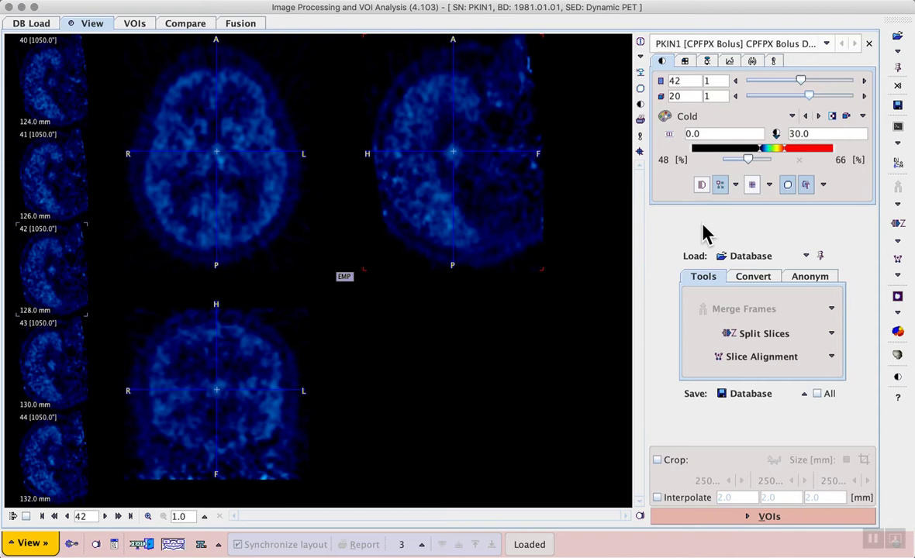
{"action": "left_click", "coordinate": [773, 60]}
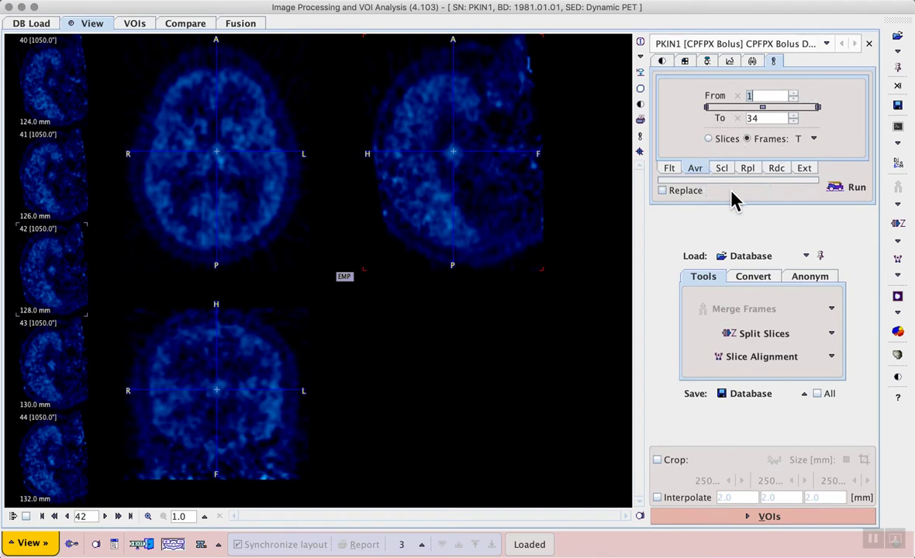
Step: Average frames 1–34 into one image, raise its colour maximum to about 5.37, and enter the VOI page
{"action": "left_click", "coordinate": [853, 188]}
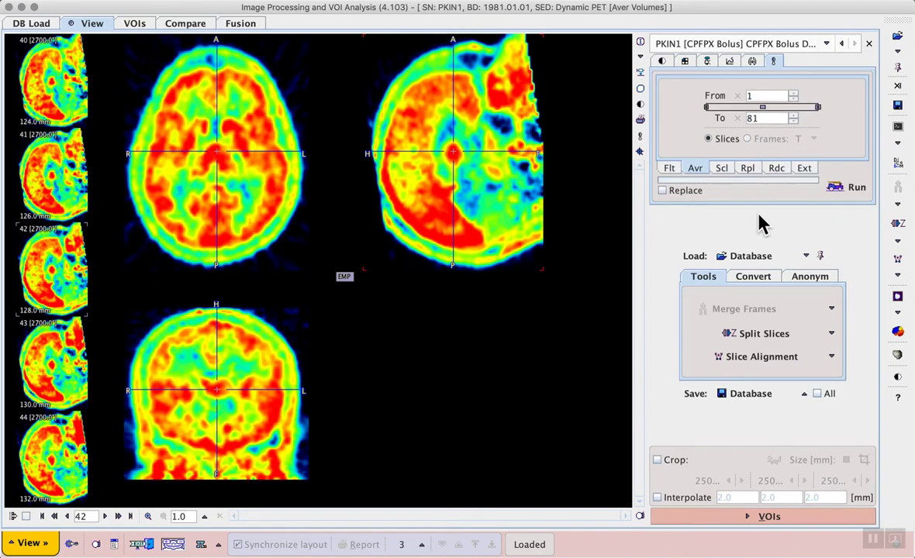
{"action": "left_click", "coordinate": [662, 62]}
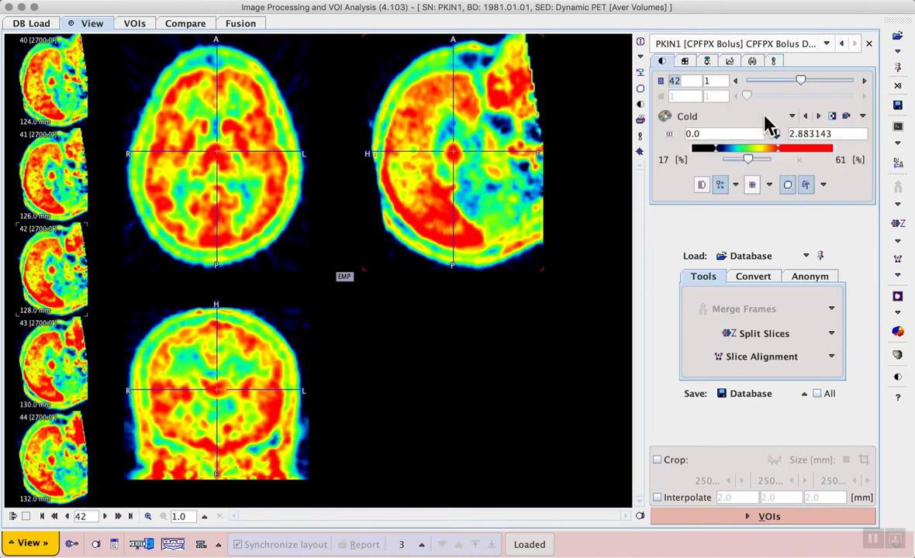
{"action": "left_click_drag", "start_coordinate": [780, 149], "coordinate": [854, 153]}
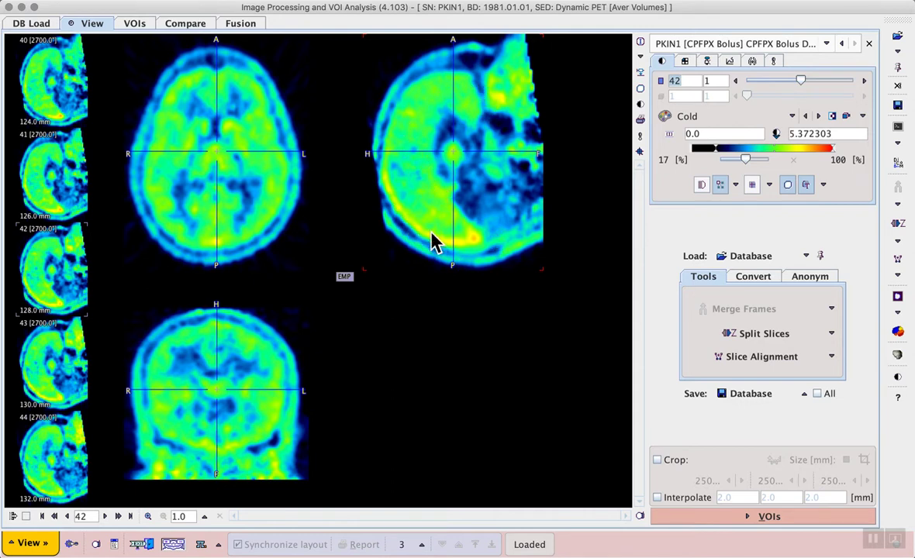
{"action": "left_click", "coordinate": [493, 209]}
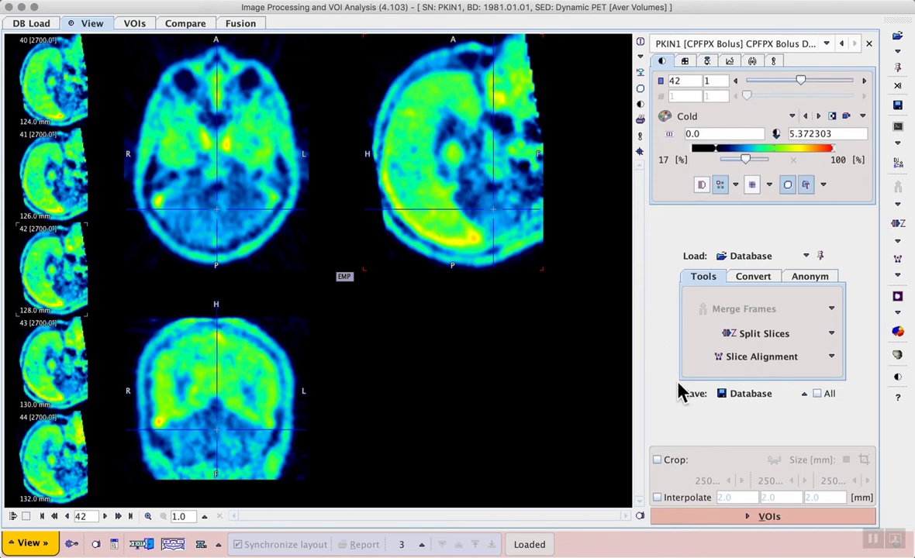
{"action": "left_click", "coordinate": [708, 519]}
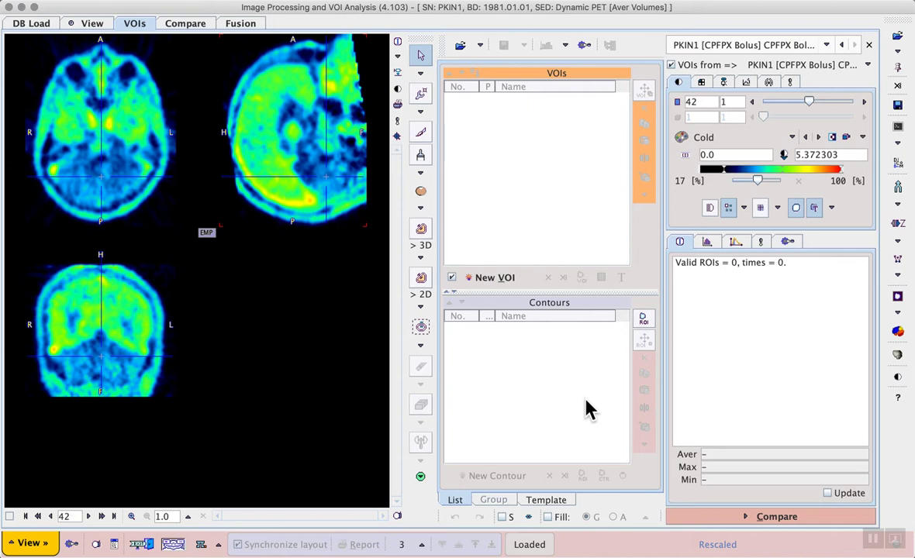
Step: Retrieve the CPFPX Bolus 13 VOIs set and show its 13 regions on the Dynamic PET series
{"action": "left_click", "coordinate": [459, 46]}
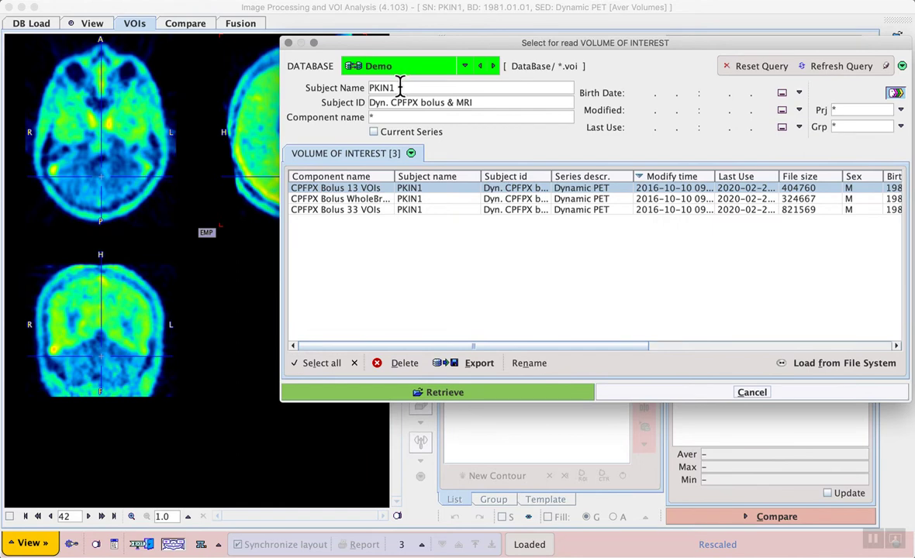
{"action": "left_click_drag", "start_coordinate": [393, 175], "coordinate": [459, 175]}
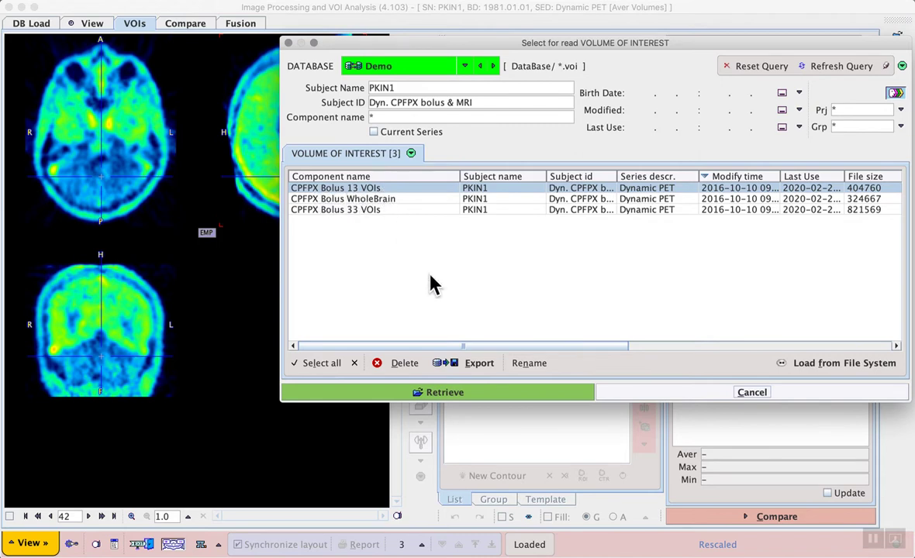
{"action": "left_click", "coordinate": [441, 393]}
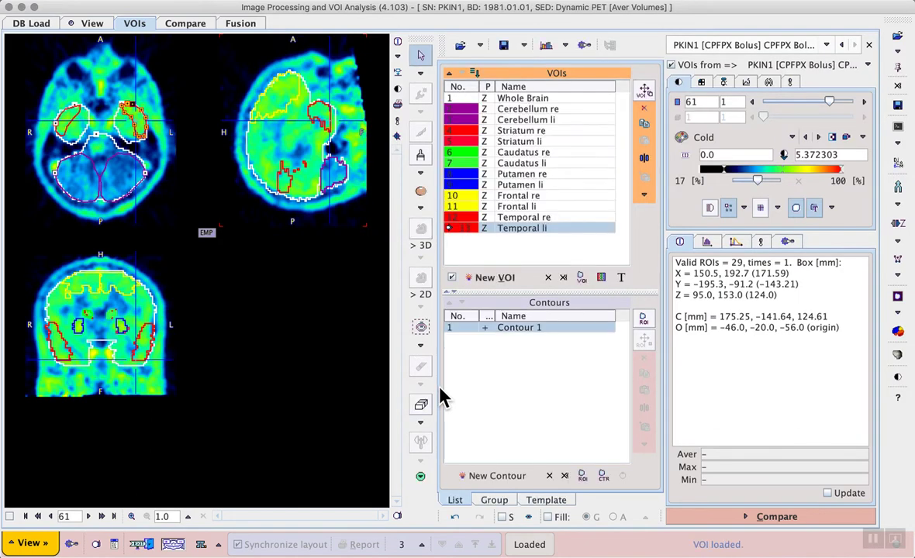
{"action": "left_click", "coordinate": [296, 134]}
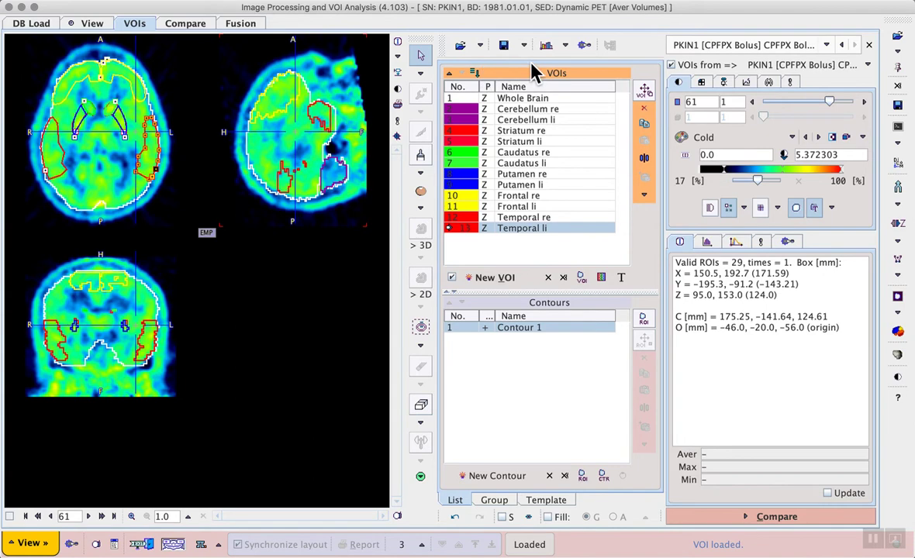
{"action": "left_click", "coordinate": [827, 45]}
{"action": "left_click", "coordinate": [853, 63]}
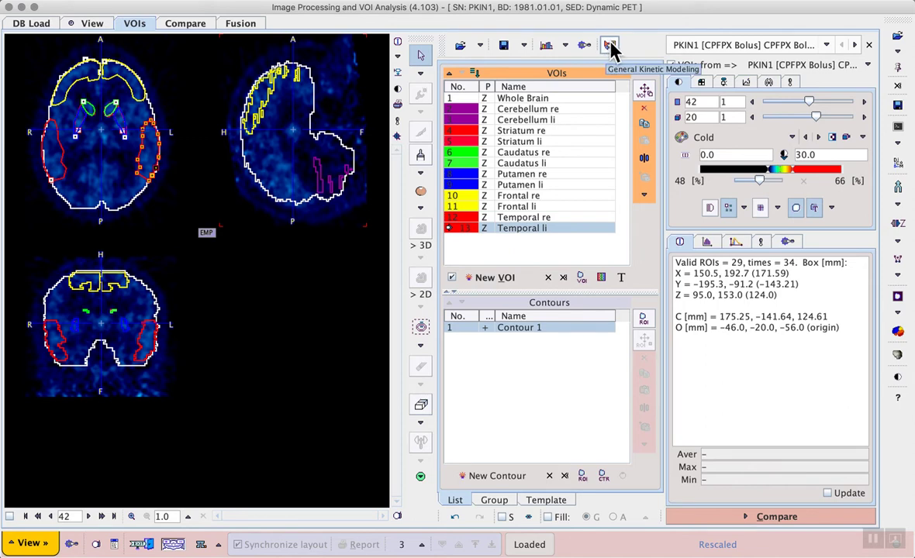
Step: Send the 13 VOI time-activity curves to General Kinetic Modeling with the Blood model category
{"action": "left_click", "coordinate": [609, 47]}
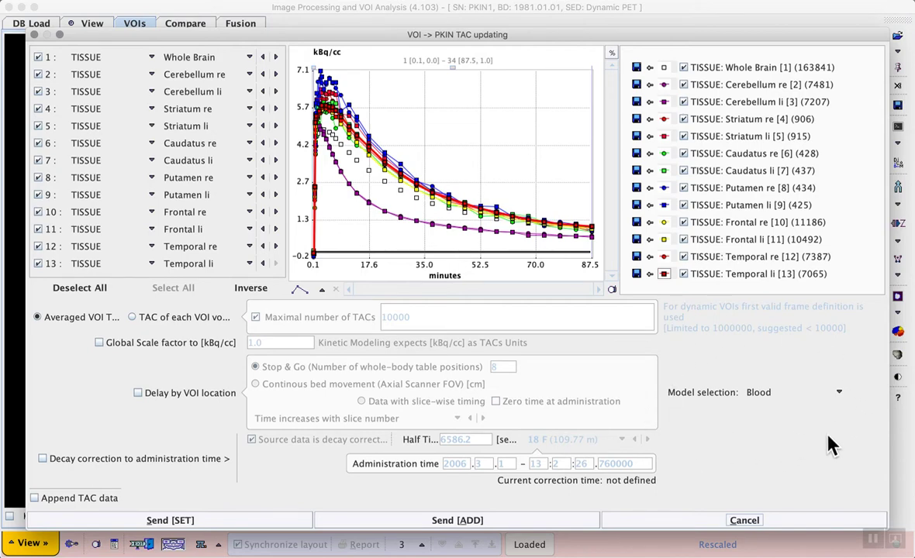
{"action": "left_click", "coordinate": [838, 393]}
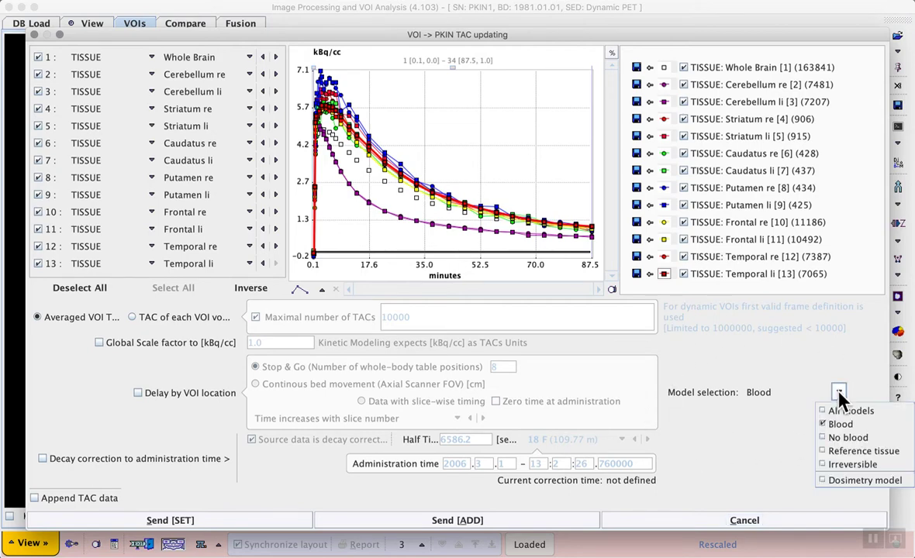
{"action": "left_click", "coordinate": [877, 431]}
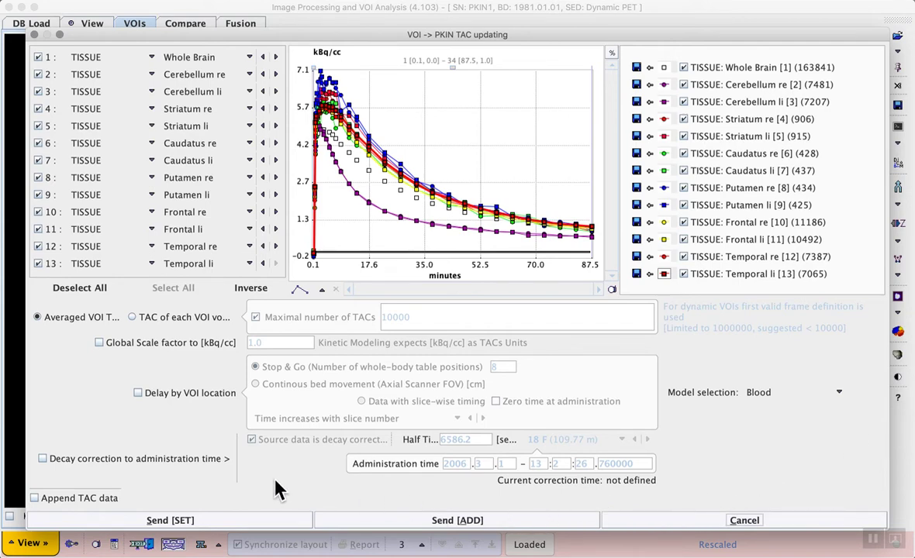
{"action": "left_click", "coordinate": [267, 520]}
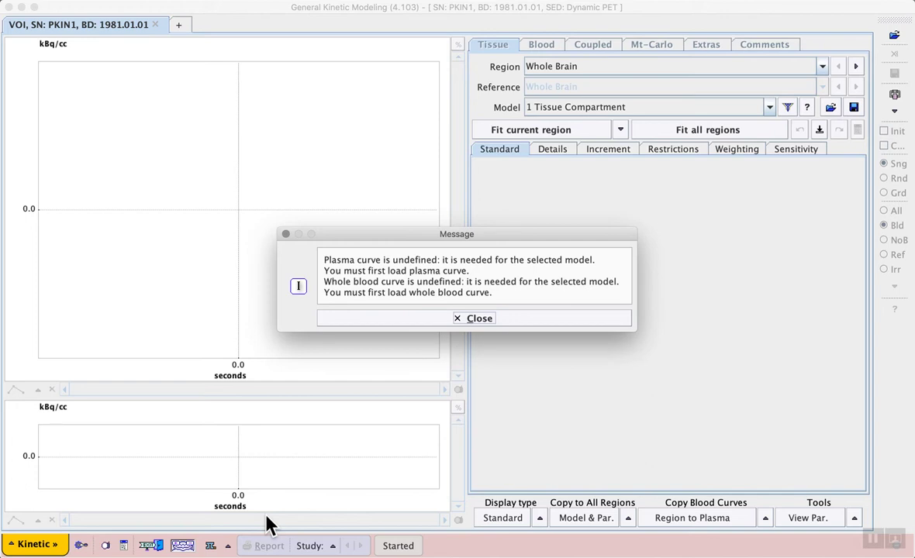
Step: Load the CPFPX-whole-blood curve as whole blood activity, filtering subjects to pkin1
{"action": "left_click", "coordinate": [418, 321]}
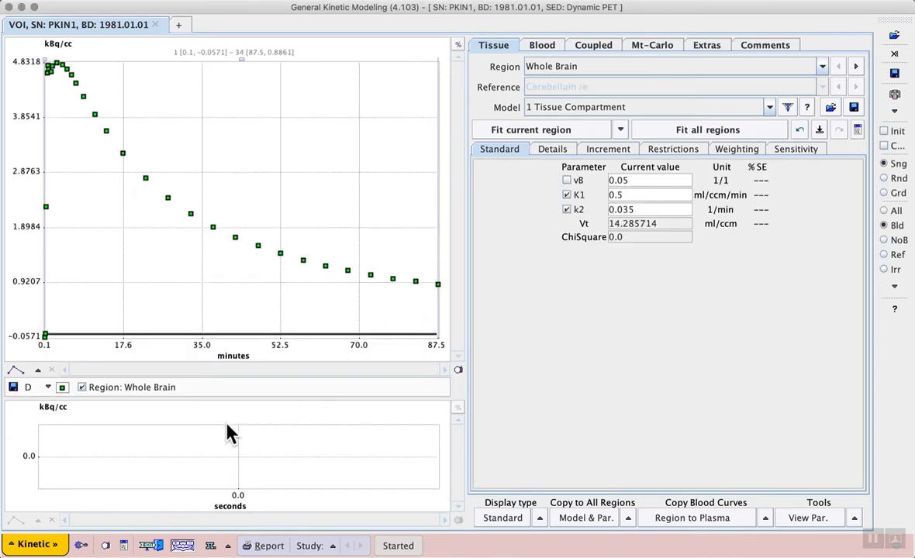
{"action": "left_click", "coordinate": [45, 546]}
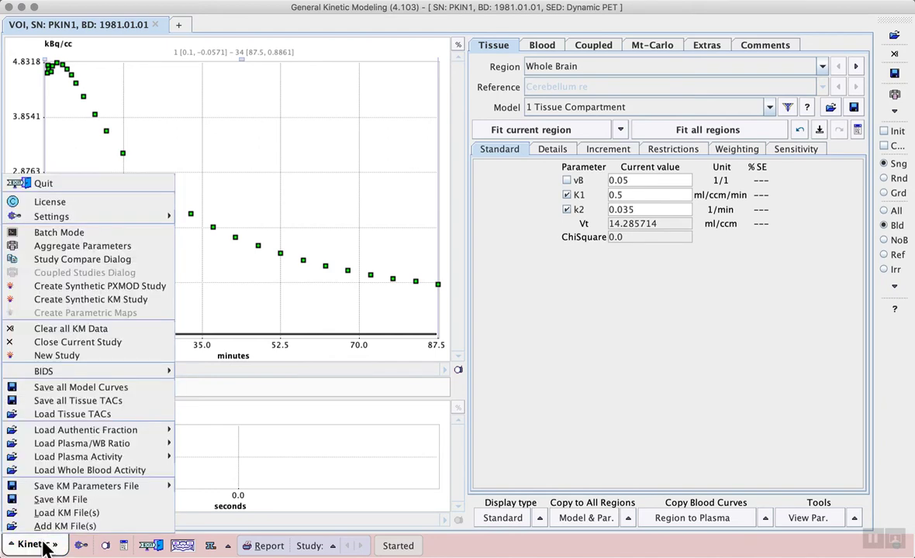
{"action": "left_click", "coordinate": [165, 471]}
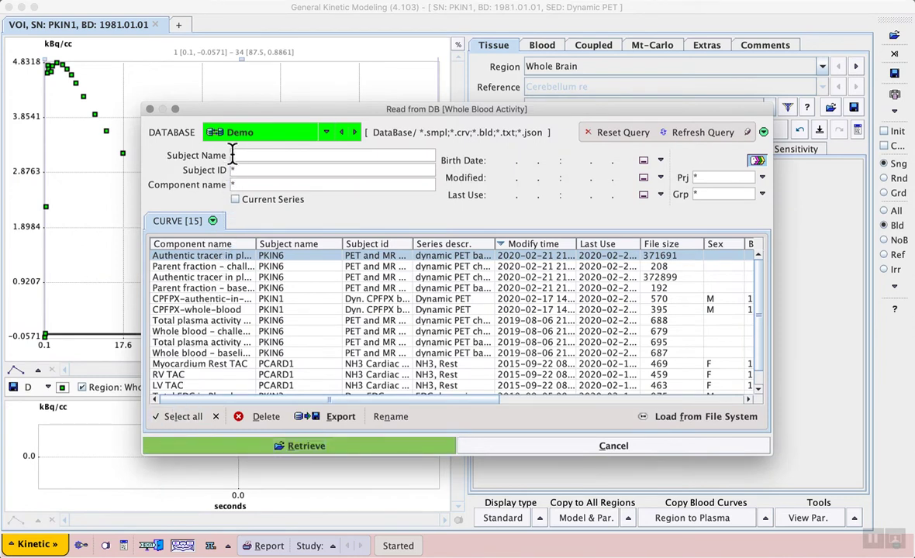
{"action": "type", "text": "pkin1"}
{"action": "key", "text": "Return"}
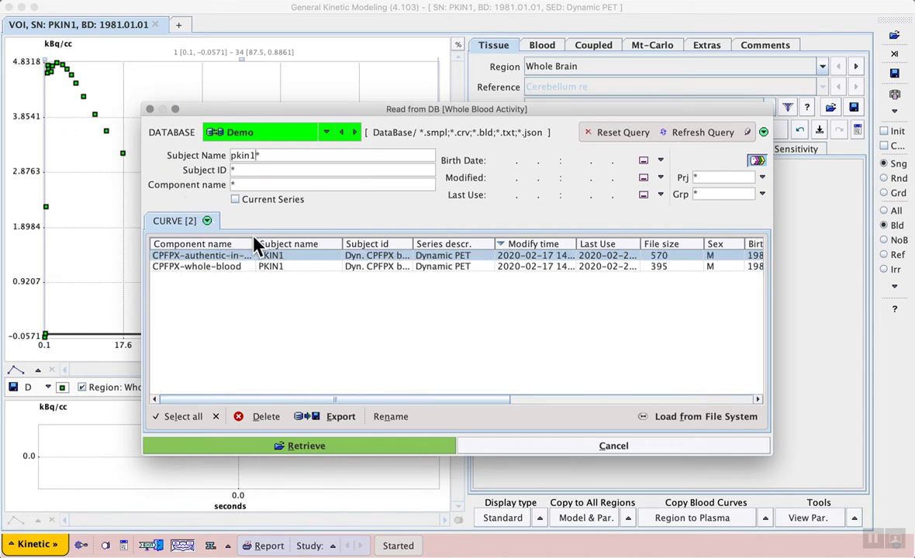
{"action": "left_click_drag", "start_coordinate": [258, 243], "coordinate": [333, 241]}
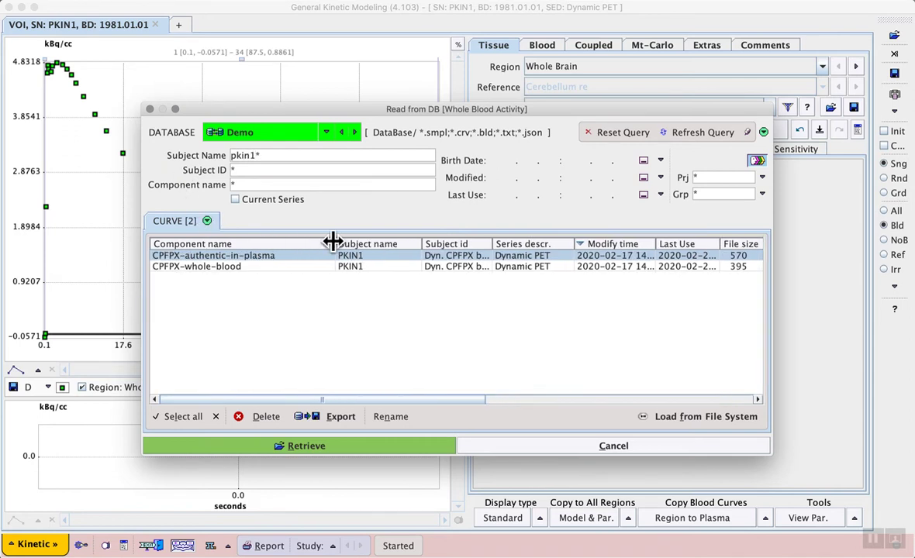
{"action": "left_click", "coordinate": [215, 268]}
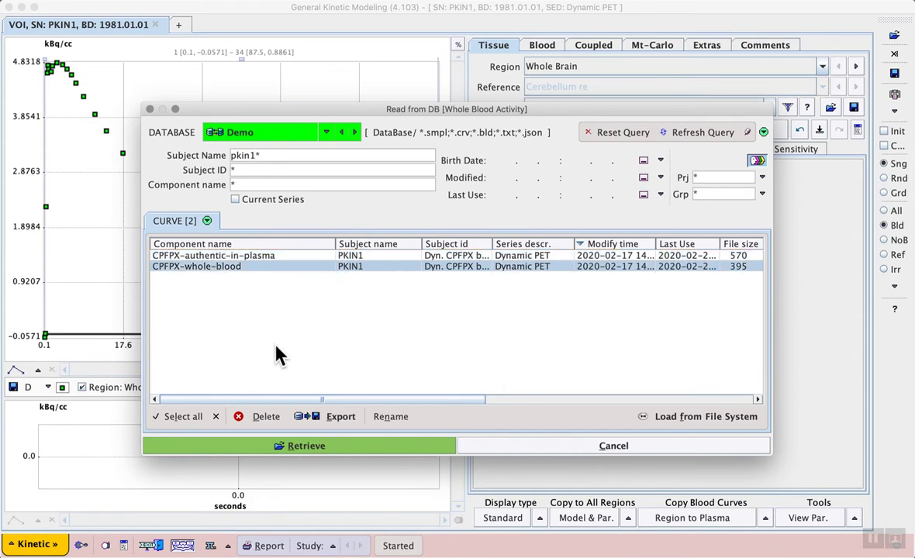
{"action": "left_click", "coordinate": [314, 446]}
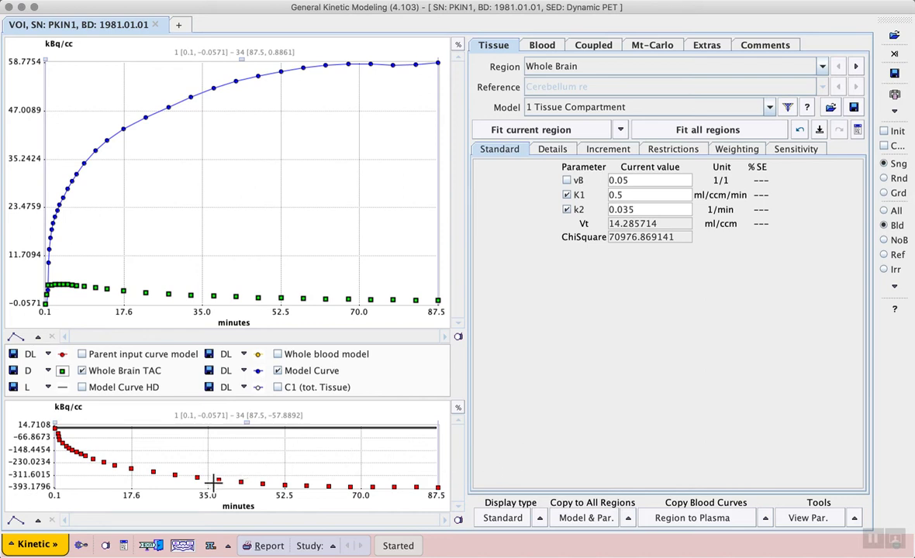
Step: Load the CPFPX-authentic-in-plasma curve as parent plasma activity, filtering subjects to pkin1
{"action": "left_click", "coordinate": [42, 544]}
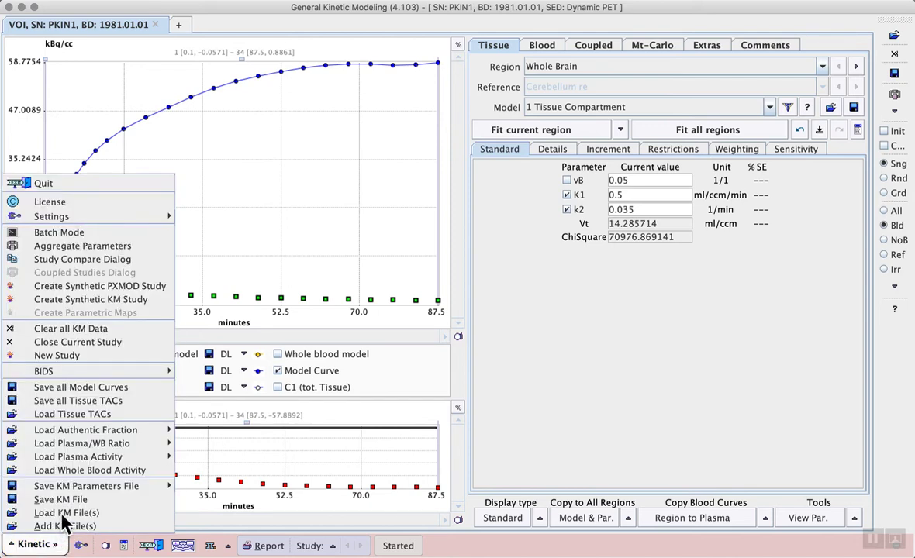
{"action": "mouse_move", "coordinate": [142, 459]}
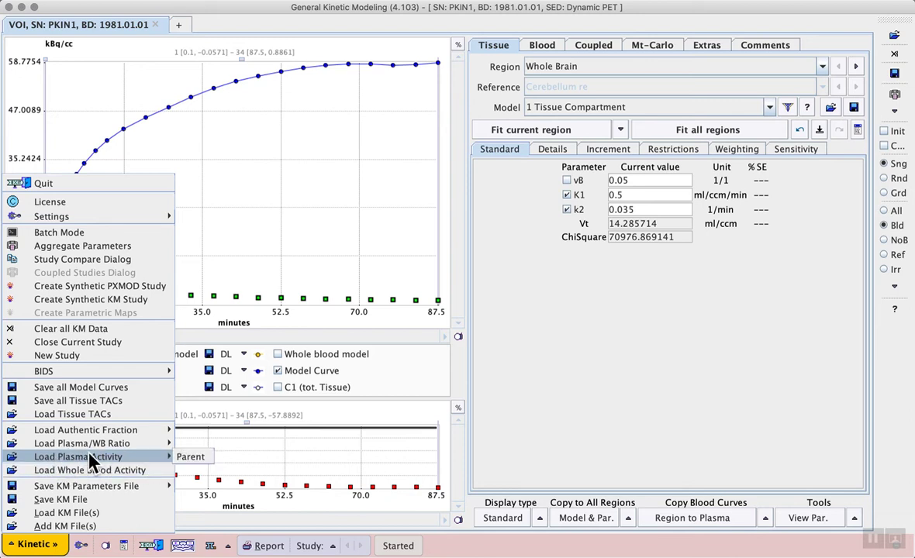
{"action": "left_click", "coordinate": [197, 457]}
{"action": "left_click", "coordinate": [231, 155]}
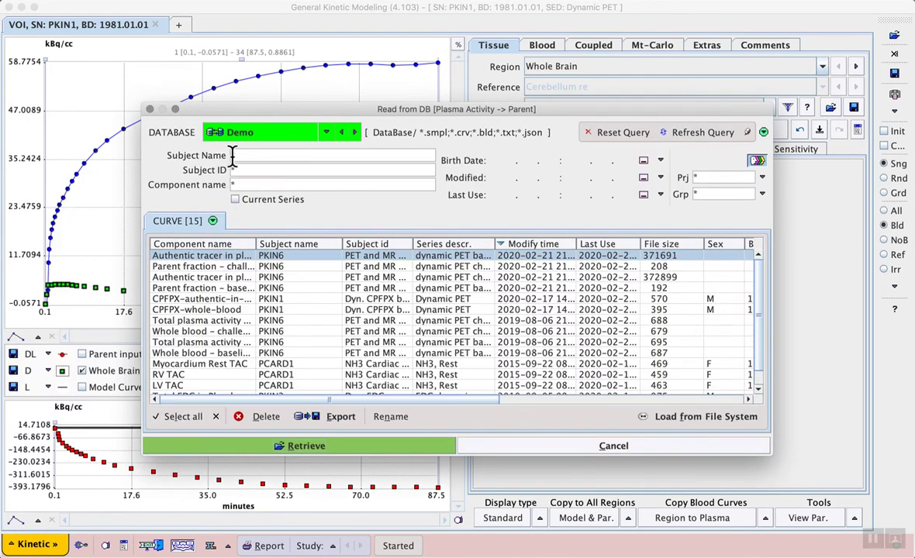
{"action": "type", "text": "pkin1"}
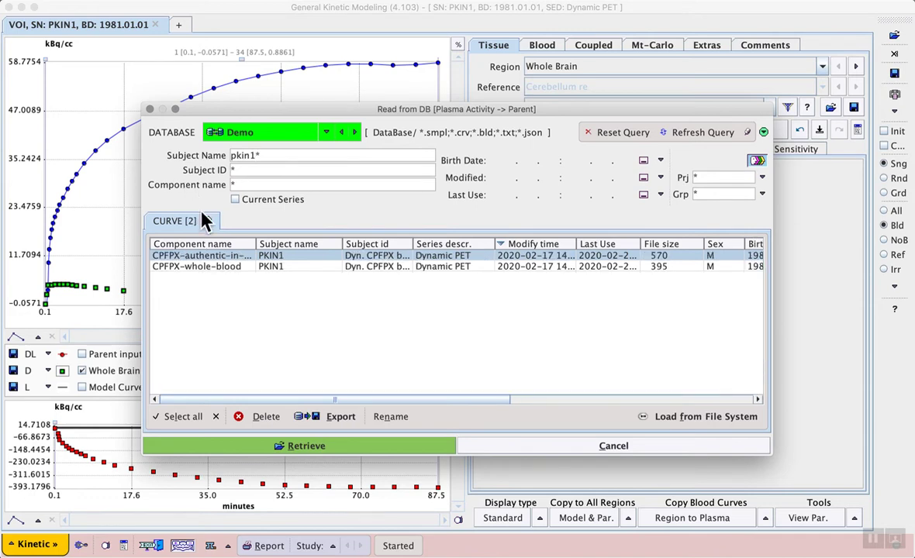
{"action": "left_click_drag", "start_coordinate": [258, 244], "coordinate": [349, 244]}
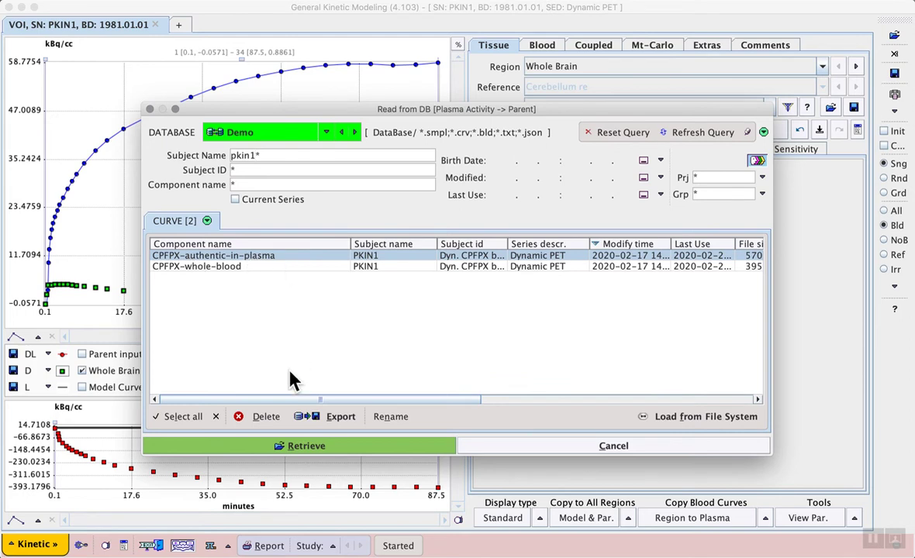
{"action": "left_click", "coordinate": [314, 445]}
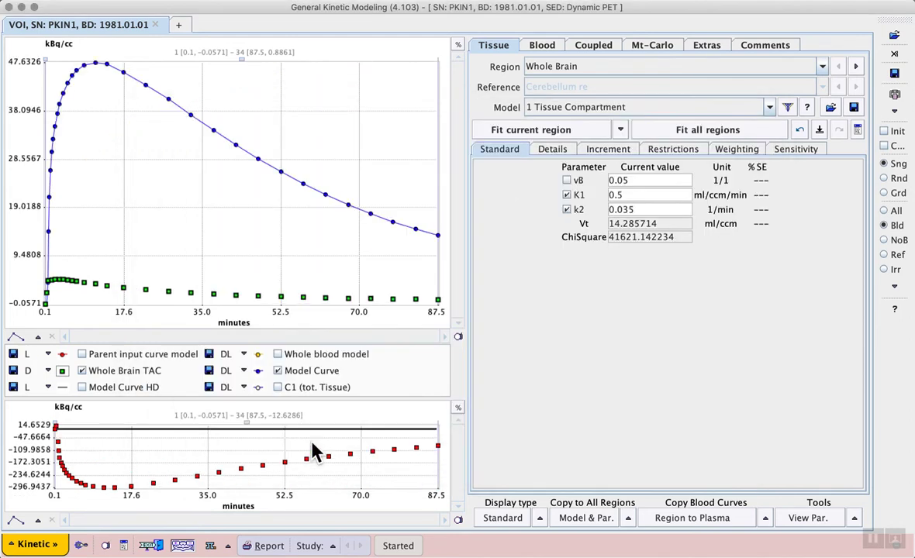
{"action": "left_click", "coordinate": [808, 518]}
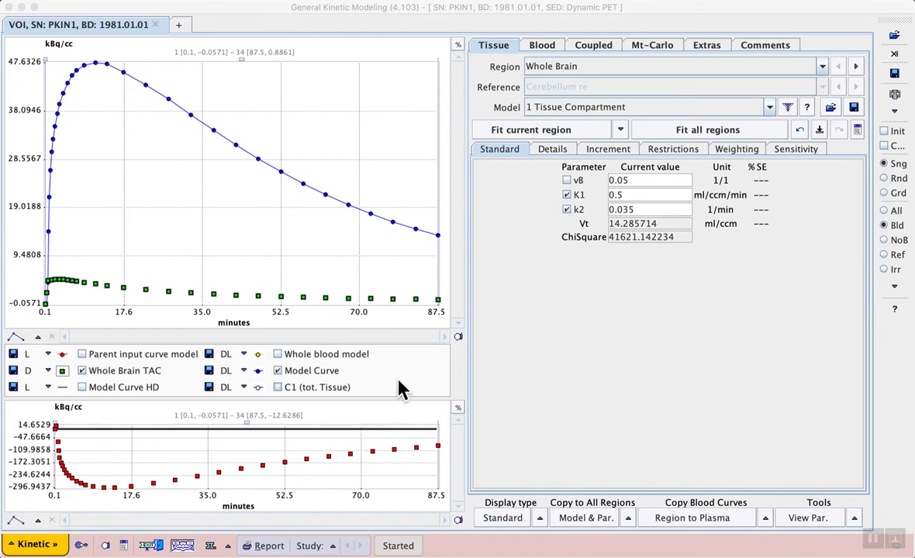
Step: Display the whole blood and parent input curve models, then select the whole blood delay field
{"action": "left_click", "coordinate": [280, 356]}
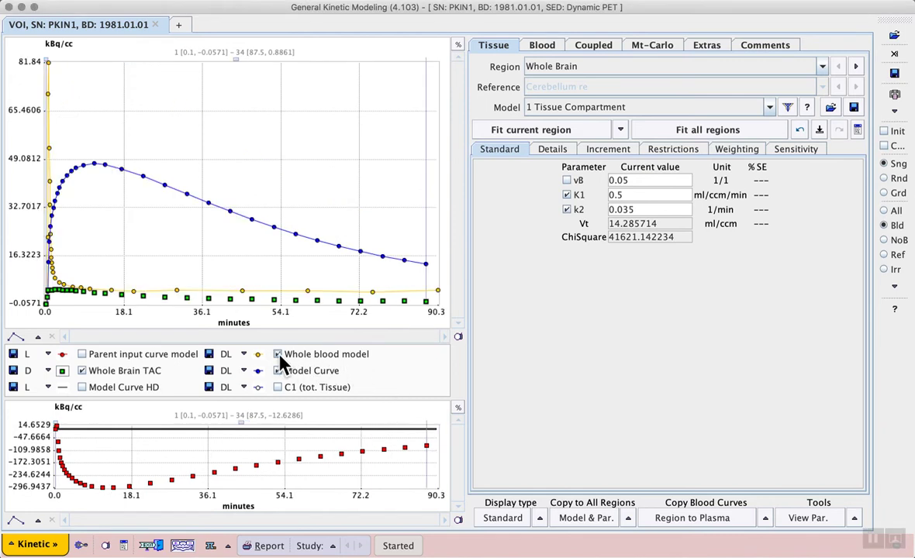
{"action": "left_click", "coordinate": [82, 355]}
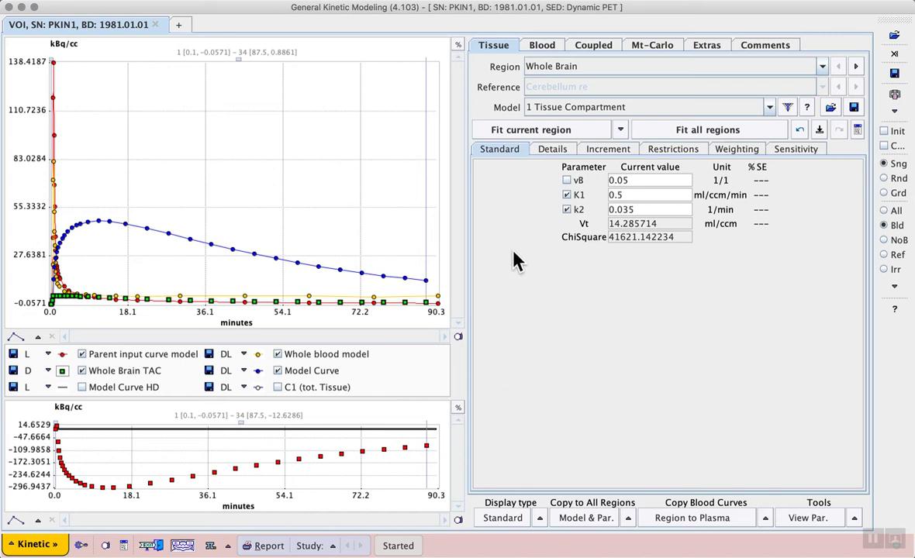
{"action": "left_click", "coordinate": [543, 46]}
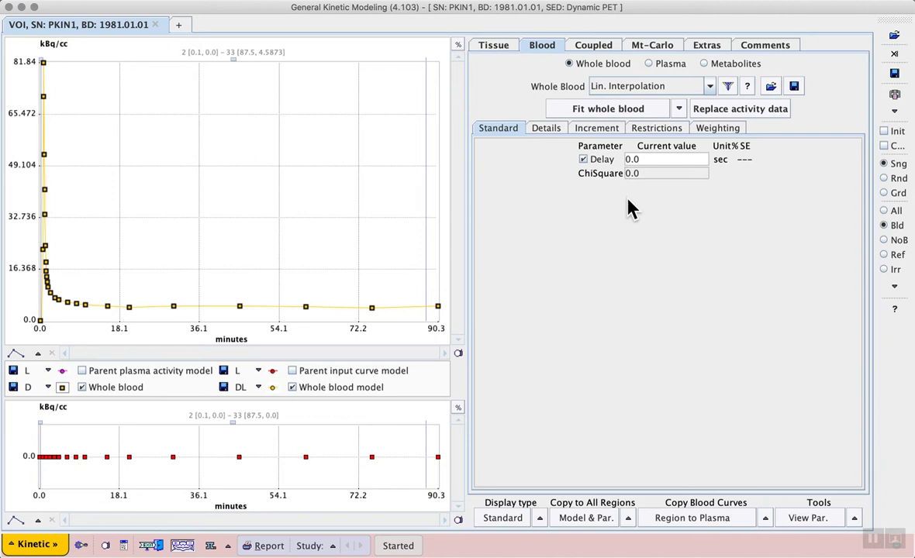
{"action": "left_click", "coordinate": [647, 158]}
Step: Apply a 5 s delay to both the whole blood and parent plasma curves, then return to Tissue
{"action": "type", "text": "5"}
{"action": "key", "text": "Return"}
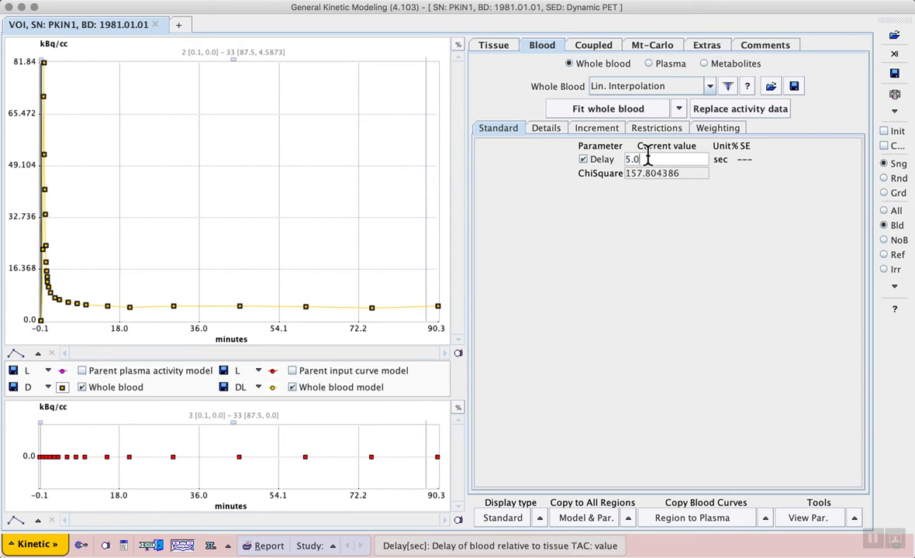
{"action": "left_click", "coordinate": [663, 67]}
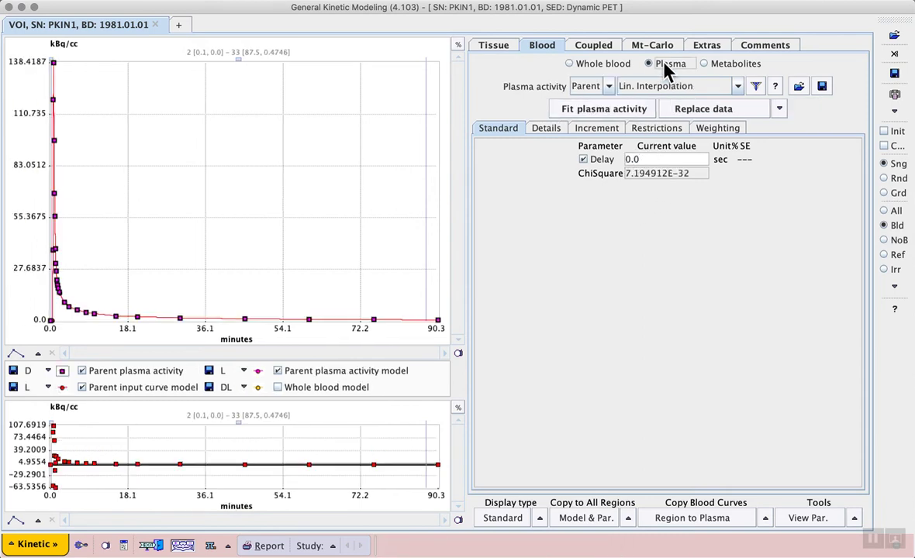
{"action": "left_click", "coordinate": [647, 159]}
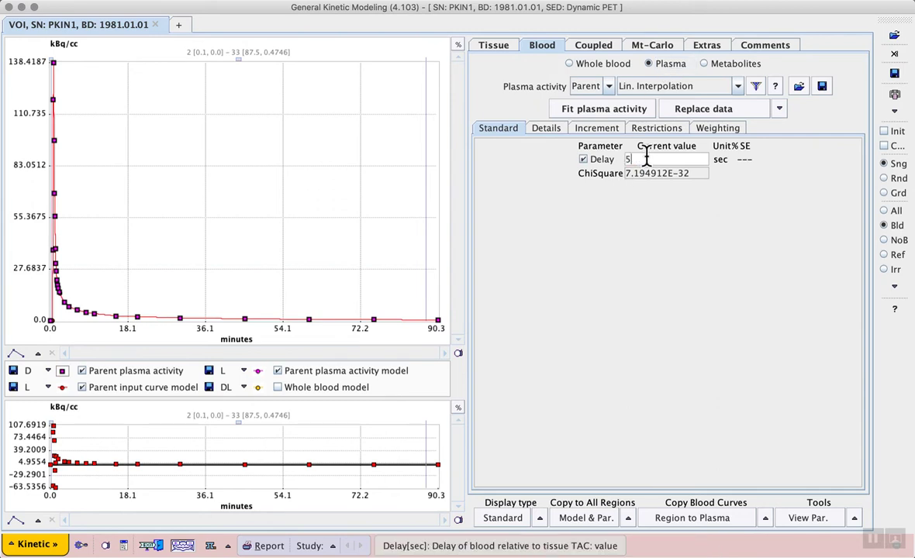
{"action": "type", "text": "5"}
{"action": "key", "text": "Return"}
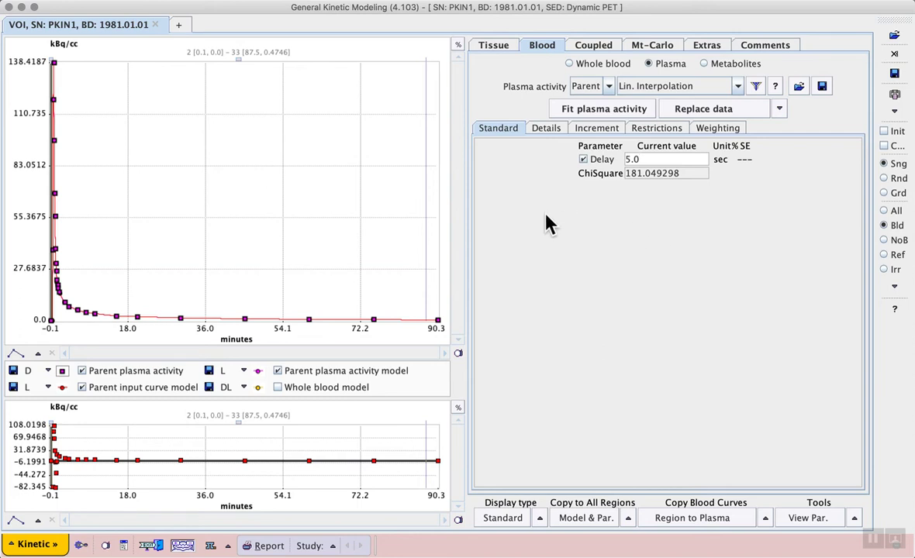
{"action": "left_click", "coordinate": [494, 45]}
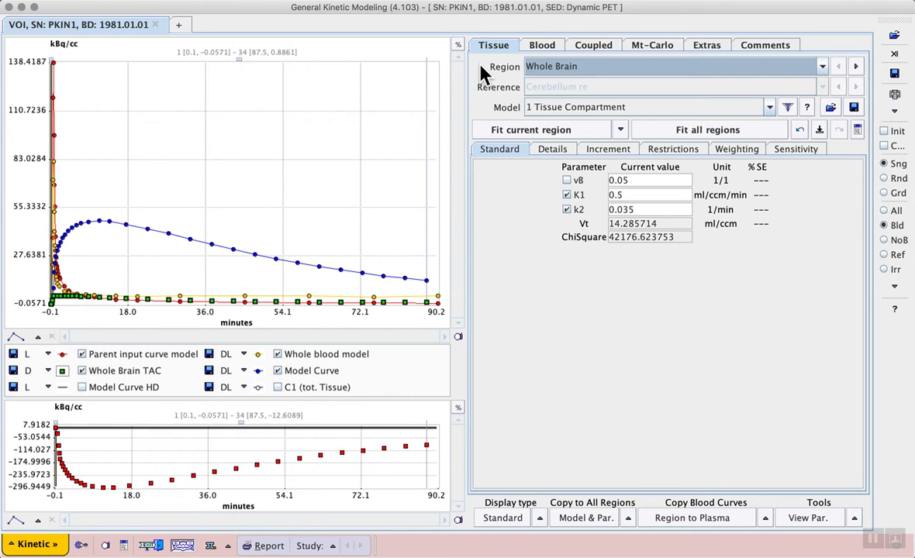
Step: Change the Tissue page's region from Whole Brain to Frontal re
{"action": "left_click", "coordinate": [570, 68]}
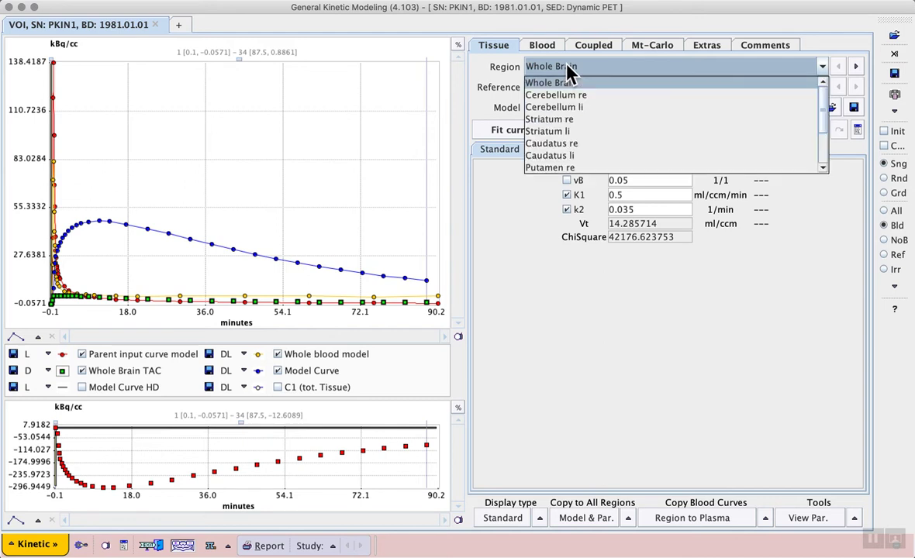
{"action": "scroll", "coordinate": [574, 121], "scroll_direction": "down", "scroll_amount": 3}
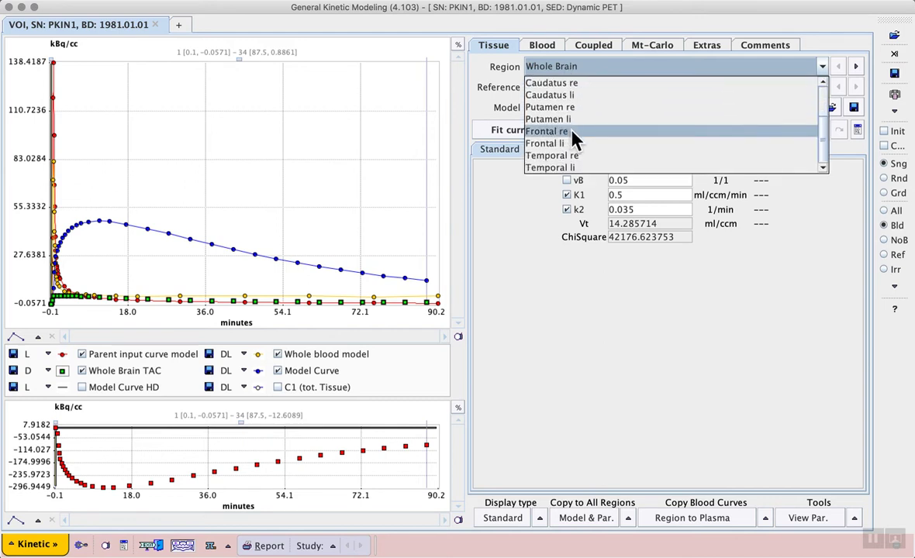
{"action": "left_click", "coordinate": [574, 138]}
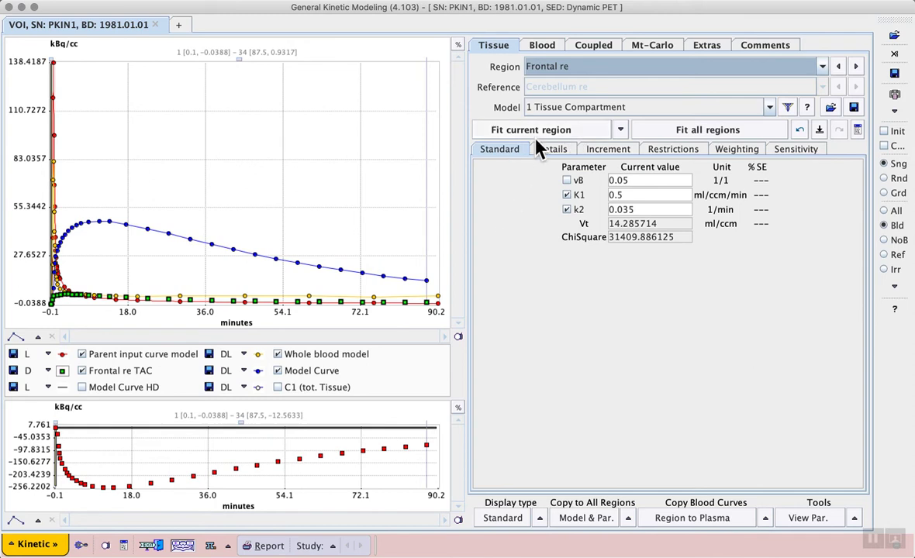
{"action": "left_click", "coordinate": [579, 111]}
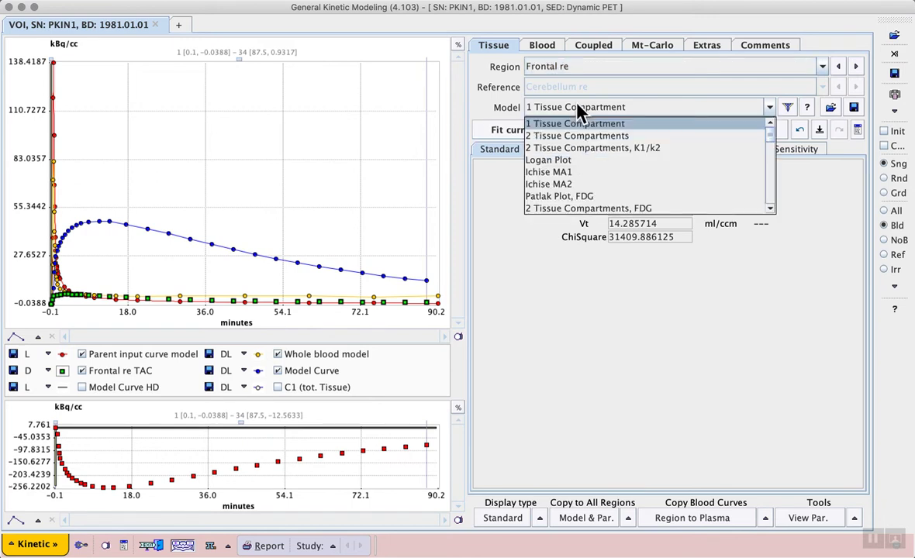
Step: Use the 2 Tissue Compartments model and hide the whole blood and parent input model curves
{"action": "left_click", "coordinate": [623, 137]}
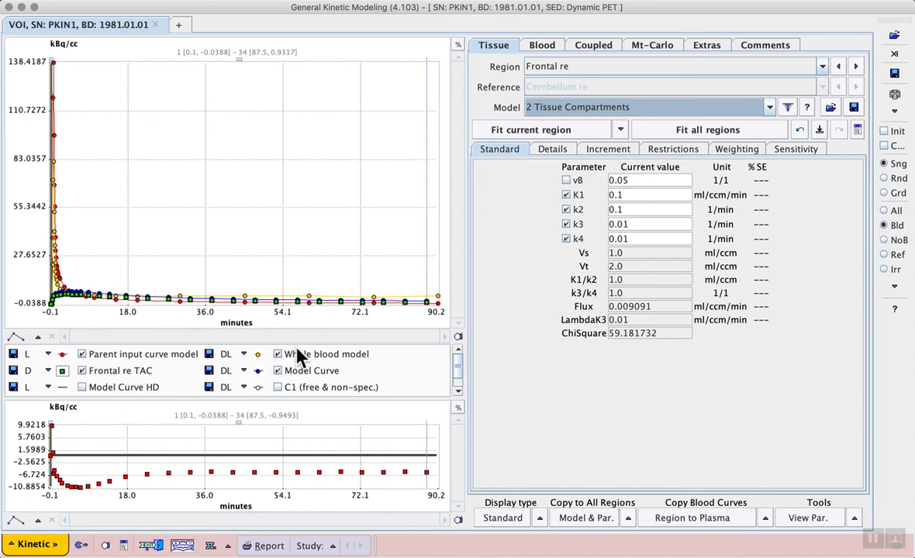
{"action": "left_click", "coordinate": [278, 354]}
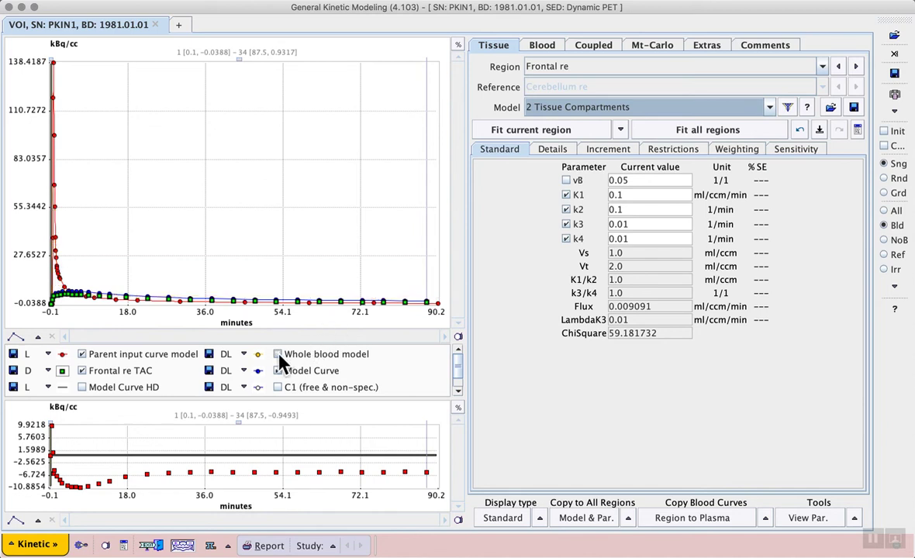
{"action": "left_click", "coordinate": [83, 354]}
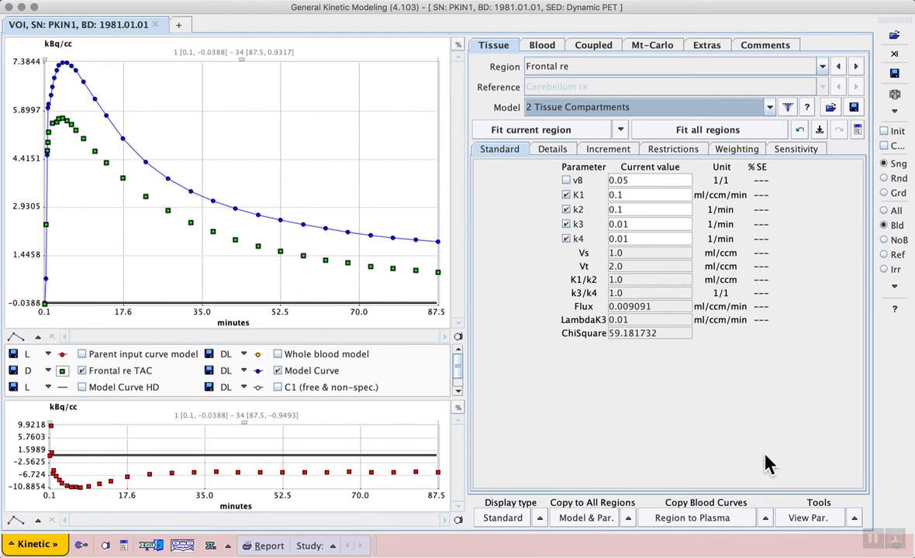
Step: Fit the two-tissue model to Frontal re, reaching ChiSquare 3.91785 and Vt 0.943418
{"action": "left_click", "coordinate": [872, 537]}
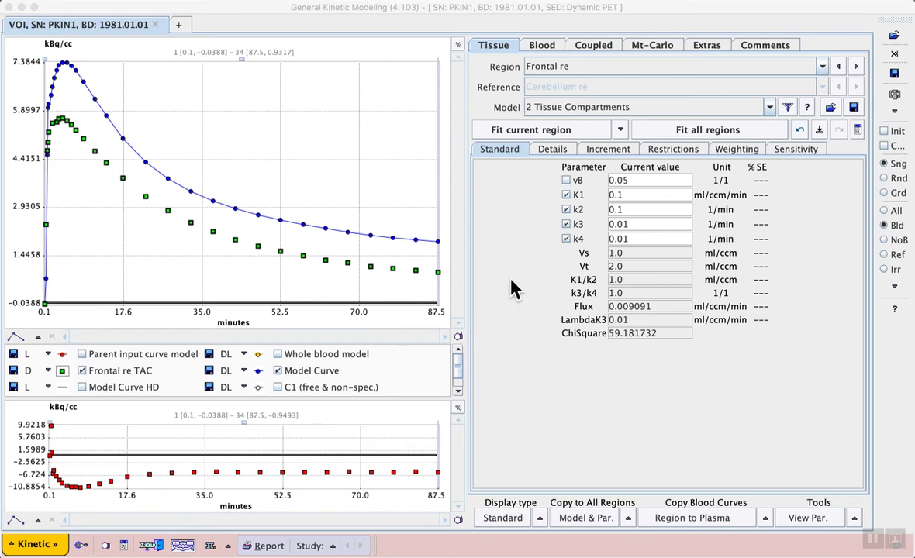
{"action": "left_click", "coordinate": [534, 130]}
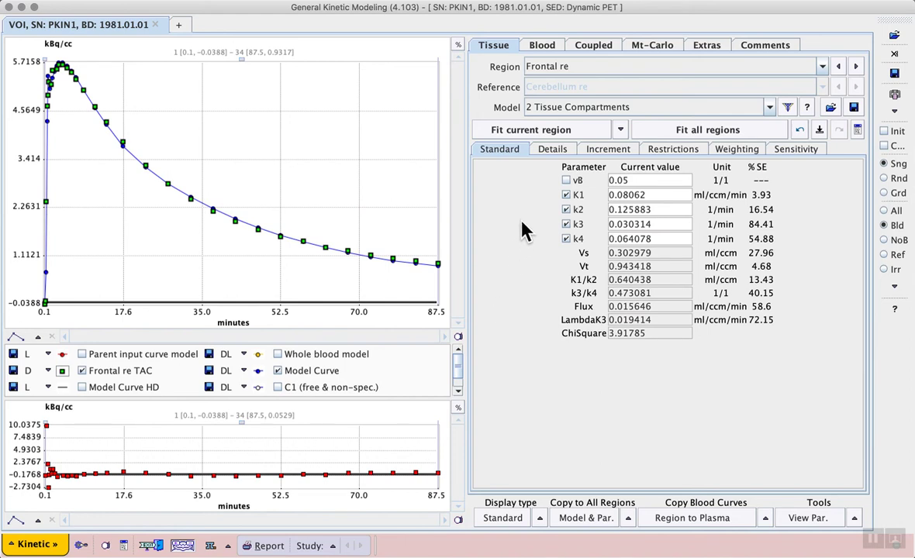
{"action": "left_click", "coordinate": [621, 131]}
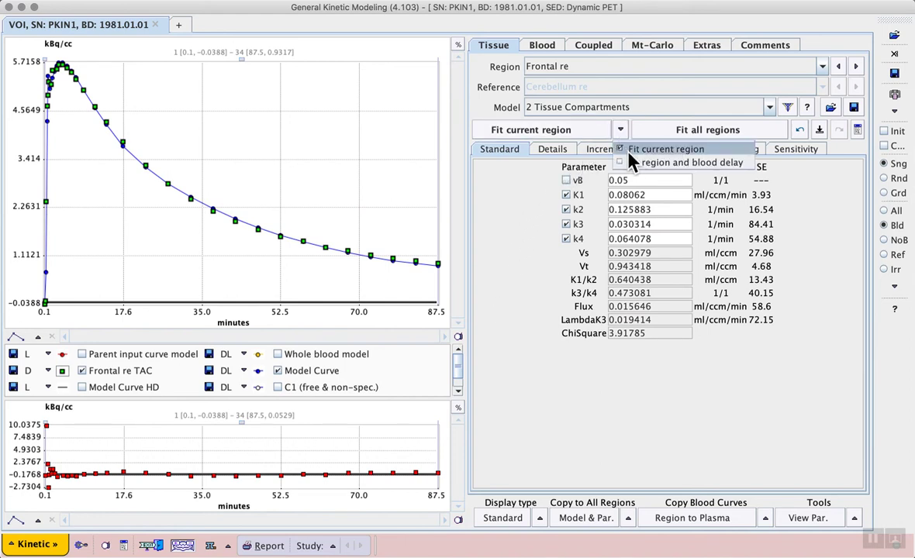
Step: Refit Frontal re with blood delay, giving a 9.765432 s delay and ChiSquare 0.77245
{"action": "left_click", "coordinate": [751, 163]}
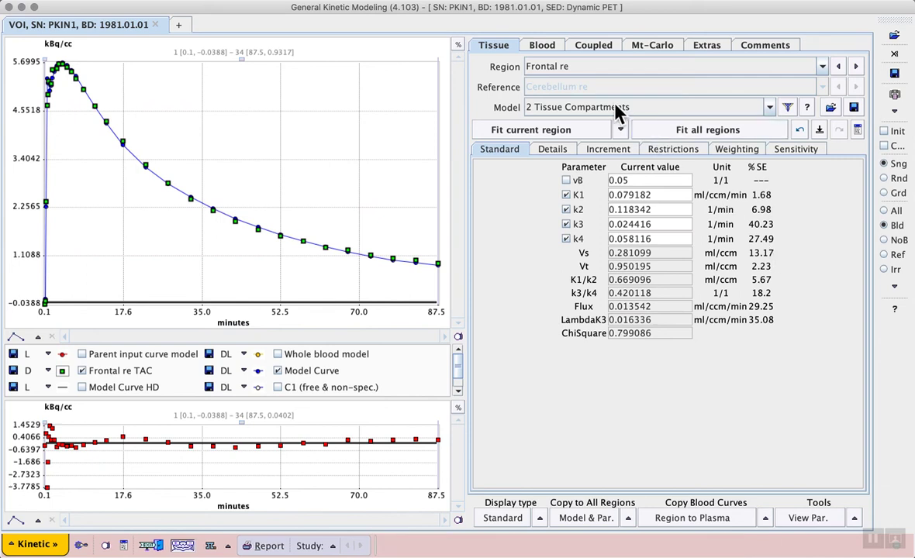
{"action": "left_click", "coordinate": [549, 45]}
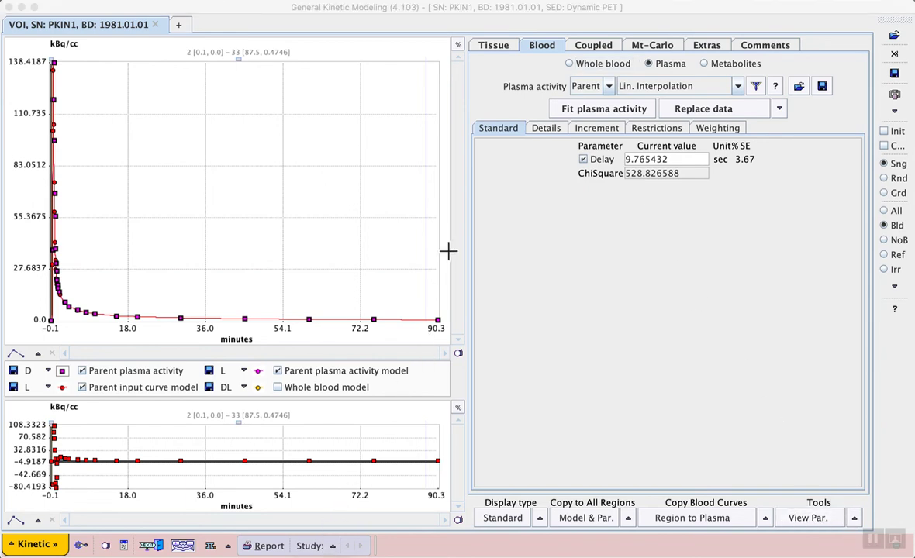
{"action": "left_click", "coordinate": [495, 46]}
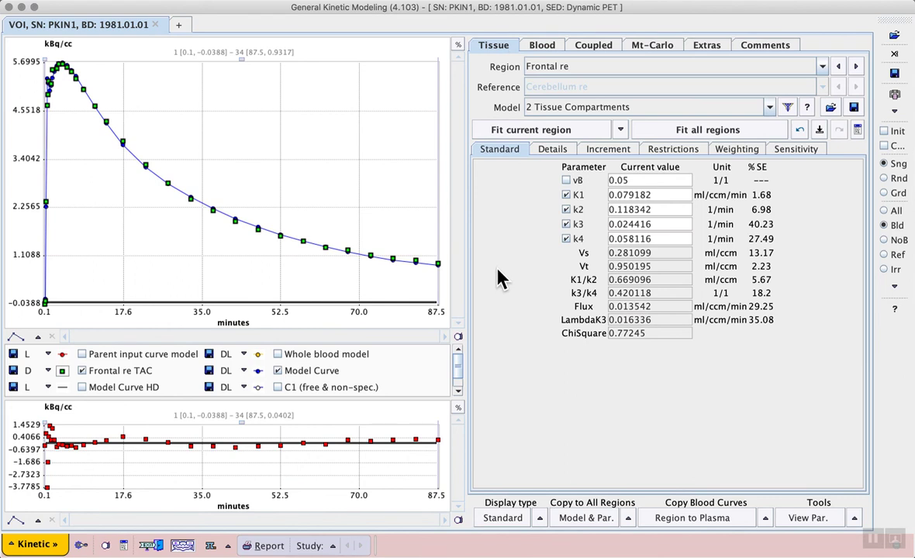
Step: Compare fit history revisions 5 and 6, including their fit statistics columns, in the parameters explorer
{"action": "left_click", "coordinate": [857, 132]}
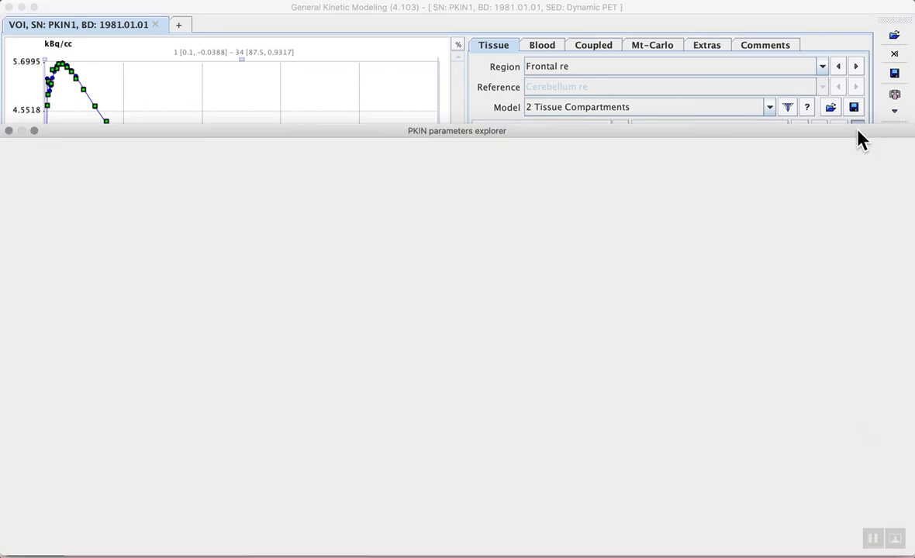
{"action": "left_click_drag", "start_coordinate": [525, 132], "coordinate": [526, 81]}
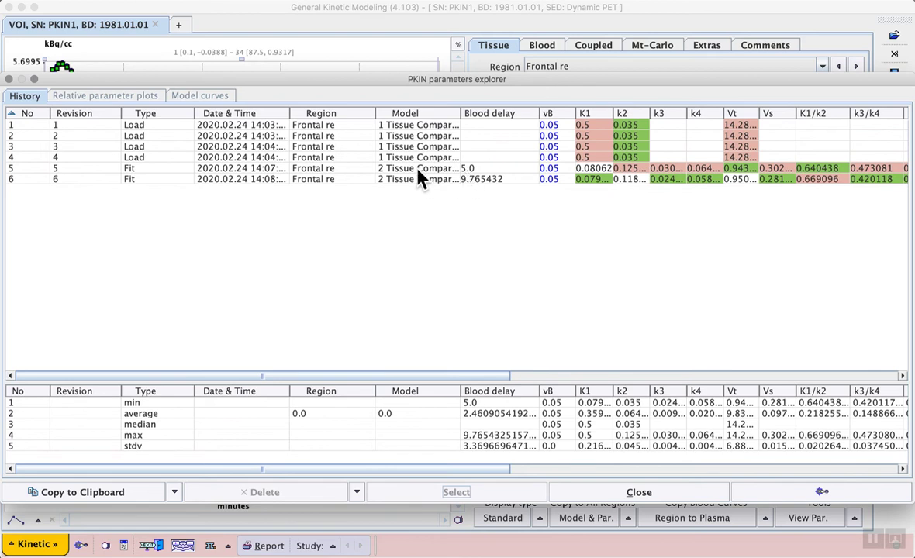
{"action": "left_click", "coordinate": [321, 166]}
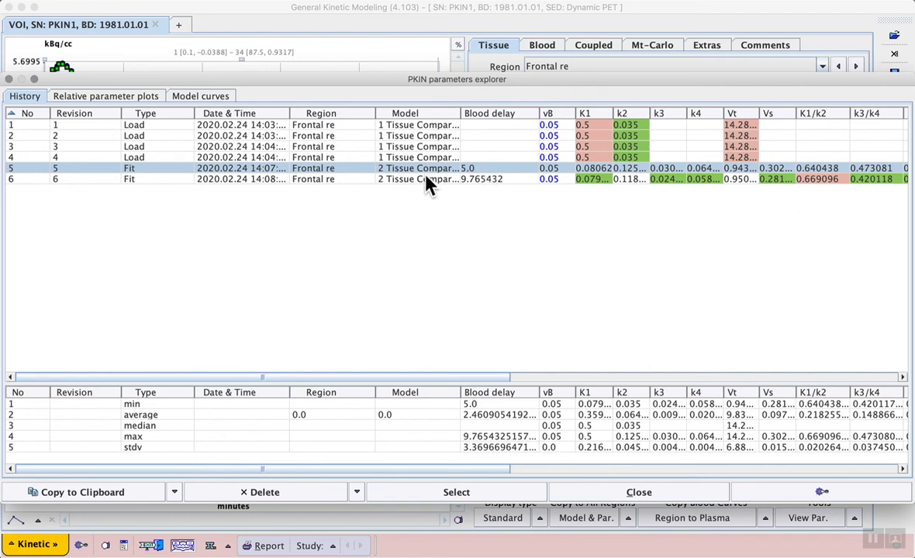
{"action": "left_click", "coordinate": [489, 180]}
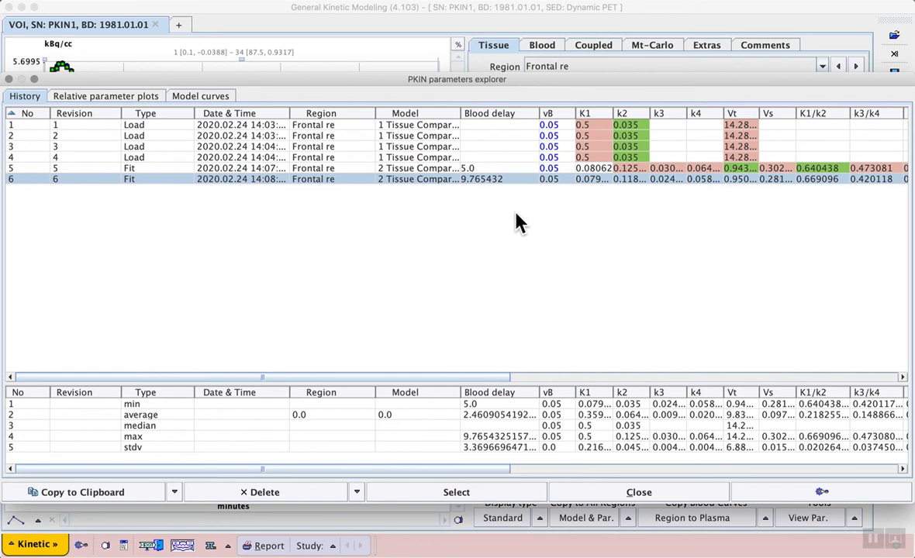
{"action": "scroll", "coordinate": [640, 205], "scroll_direction": "right", "scroll_amount": 8}
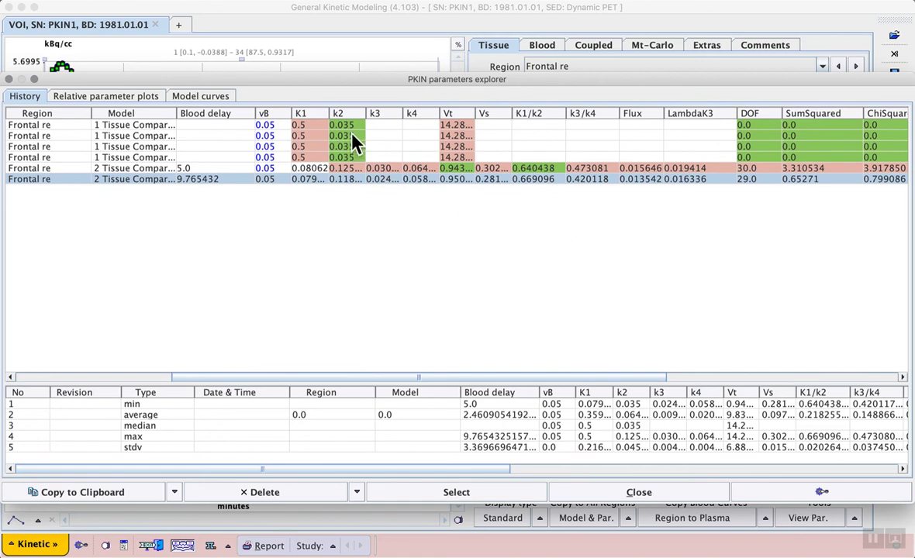
{"action": "scroll", "coordinate": [582, 259], "scroll_direction": "right", "scroll_amount": 5}
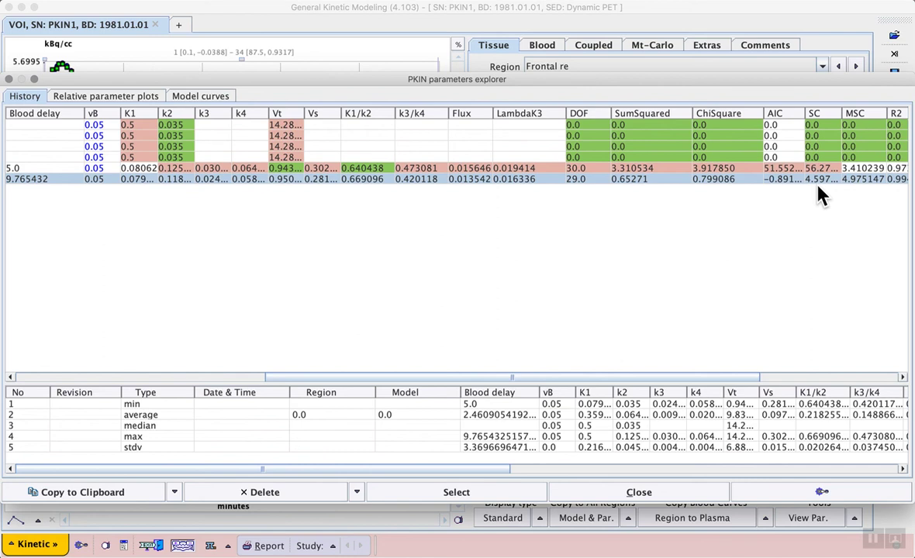
{"action": "left_click", "coordinate": [658, 495]}
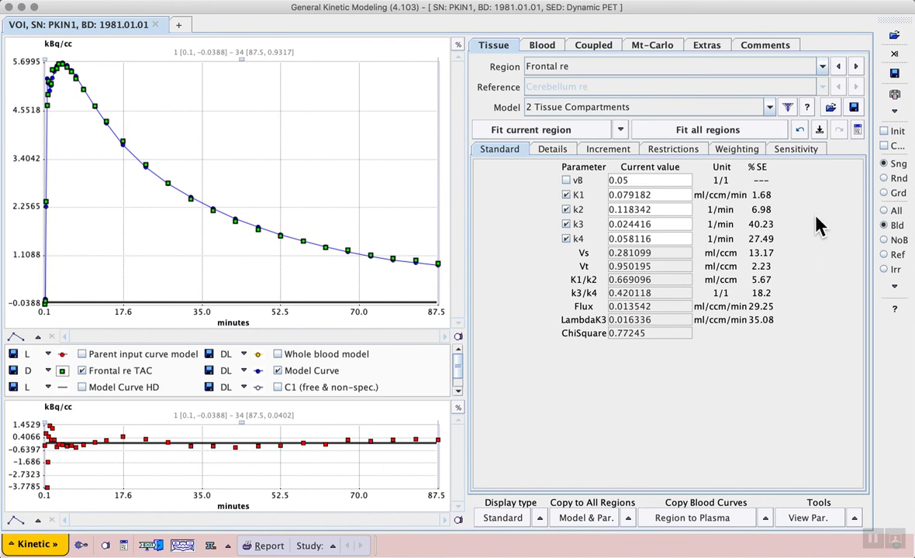
Step: Fit the two-tissue model with blood delay to all regions
{"action": "left_click", "coordinate": [773, 129]}
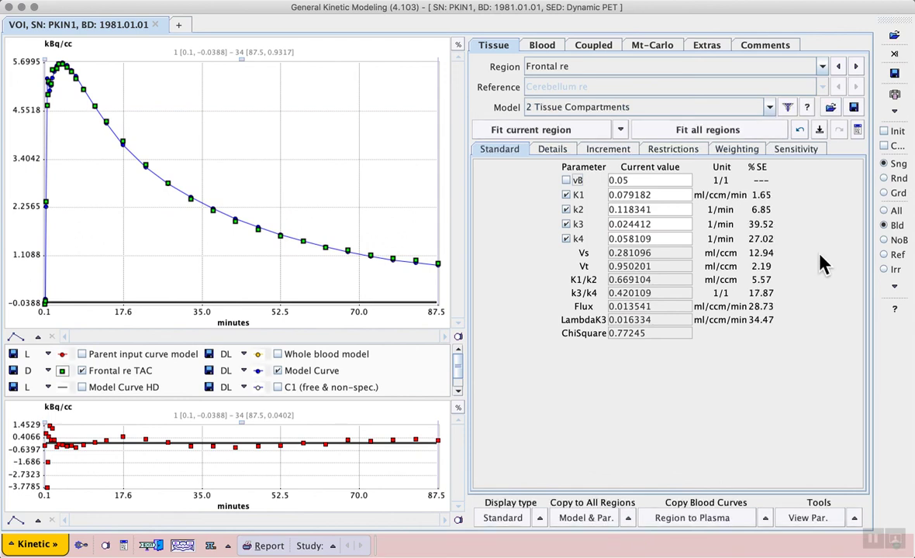
Step: Step through Frontal li, Temporal re and Temporal li, then tabulate parameters for all 13 regions
{"action": "left_click", "coordinate": [860, 65]}
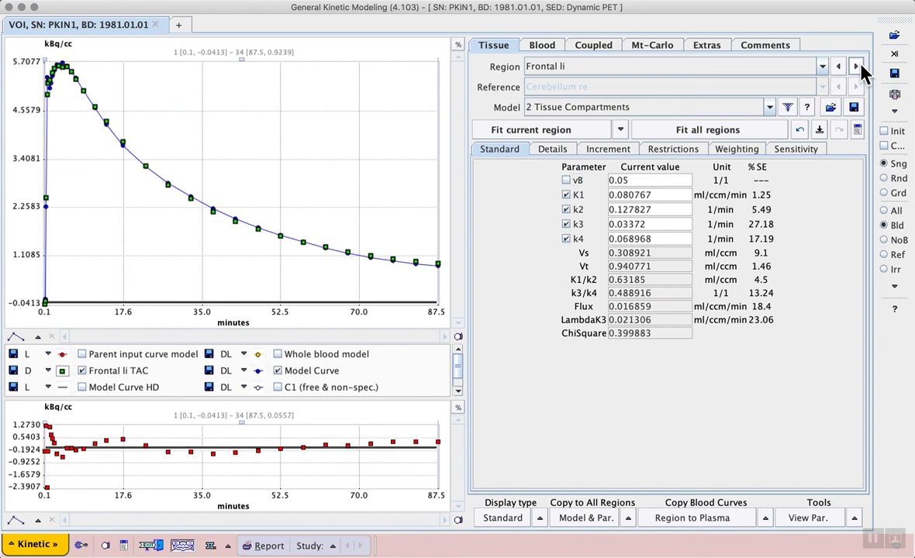
{"action": "left_click", "coordinate": [858, 66]}
{"action": "left_click", "coordinate": [858, 66]}
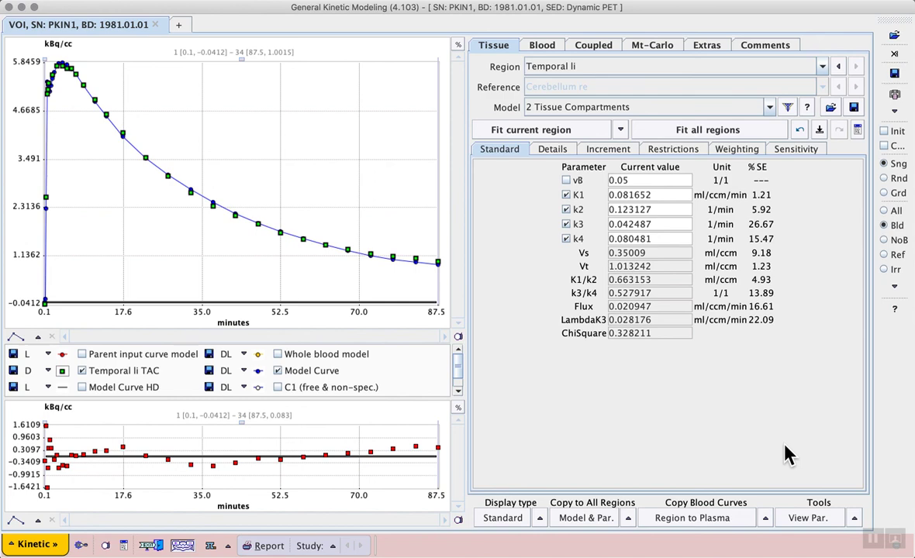
{"action": "left_click", "coordinate": [828, 519]}
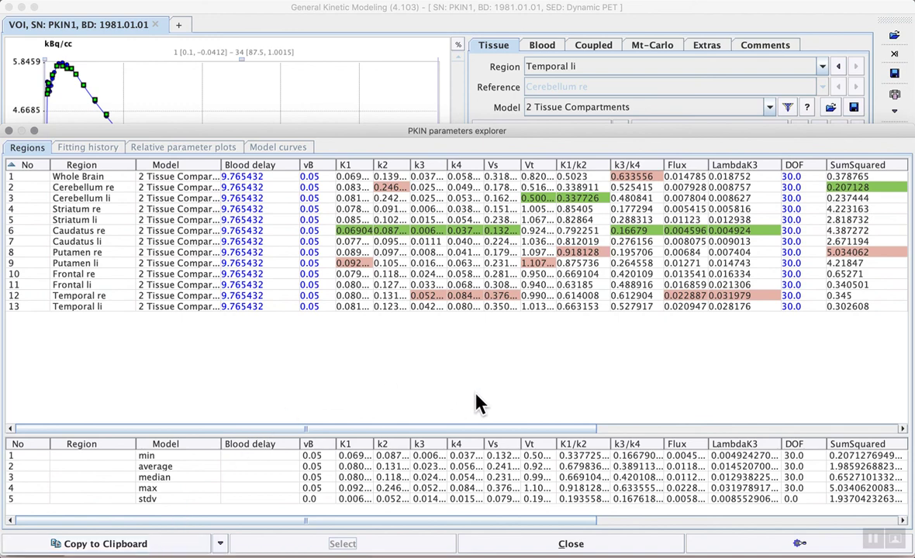
{"action": "left_click", "coordinate": [516, 548]}
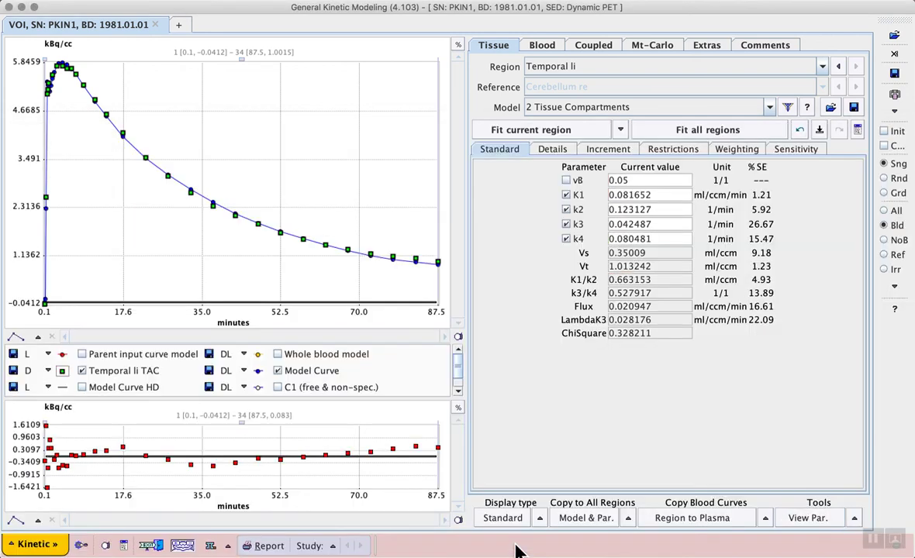
Step: Show the Save and Append choices for Save KM Parameters File in the Kinetic menu
{"action": "left_click", "coordinate": [46, 545]}
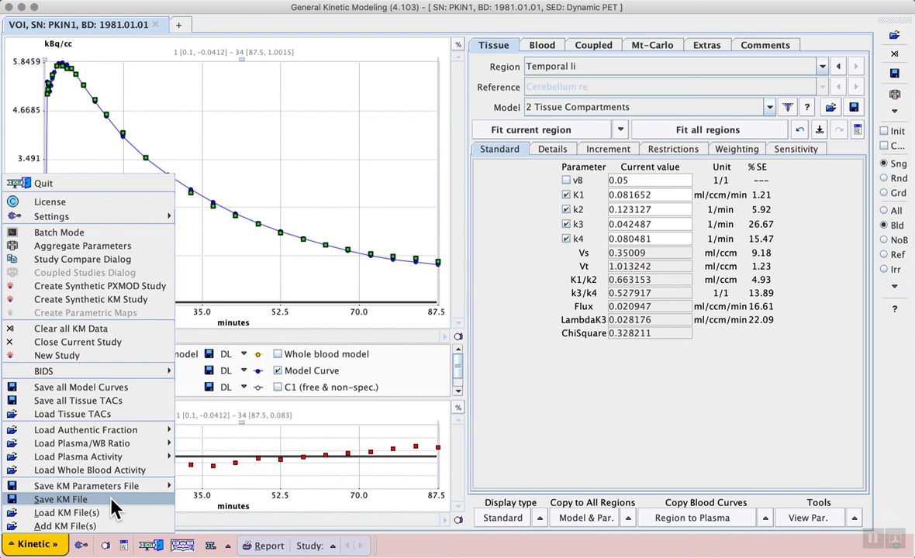
{"action": "mouse_move", "coordinate": [133, 489]}
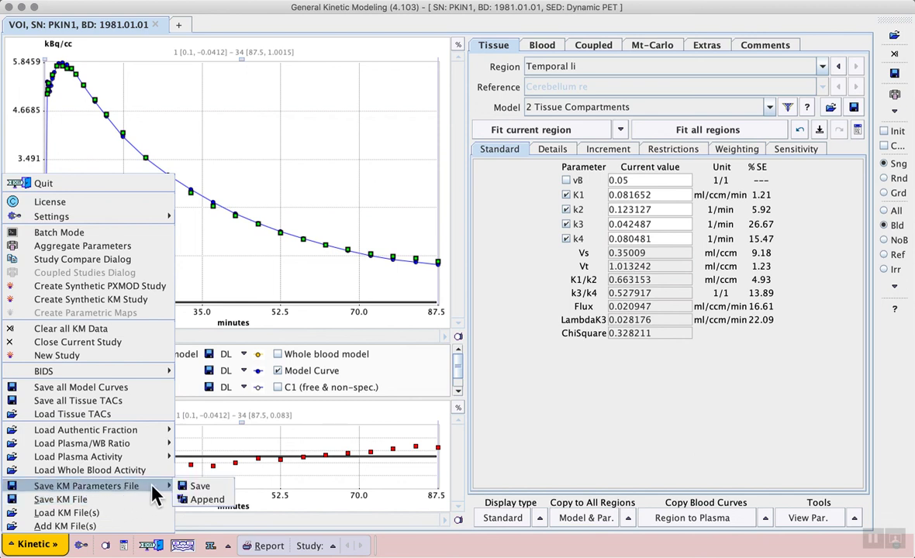